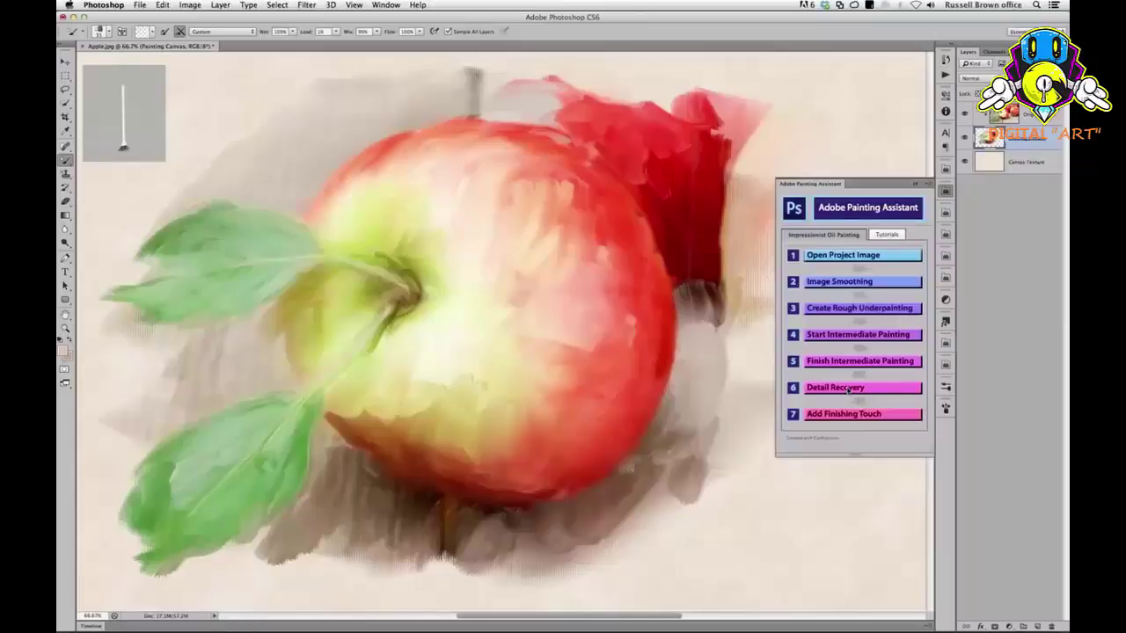
# Step: Start Detail Recovery, raise the history brush opacity and brush original detail back in along the edge of the lower leaf
pyautogui.click(847, 388)
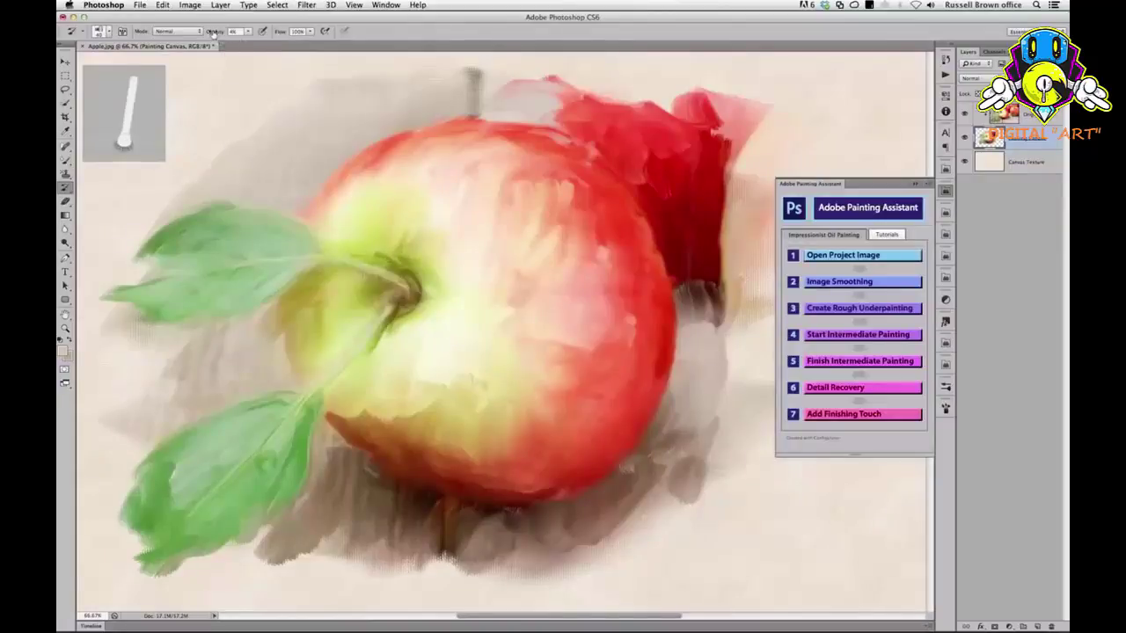
pyautogui.moveTo(213, 34); pyautogui.dragTo(215, 33)
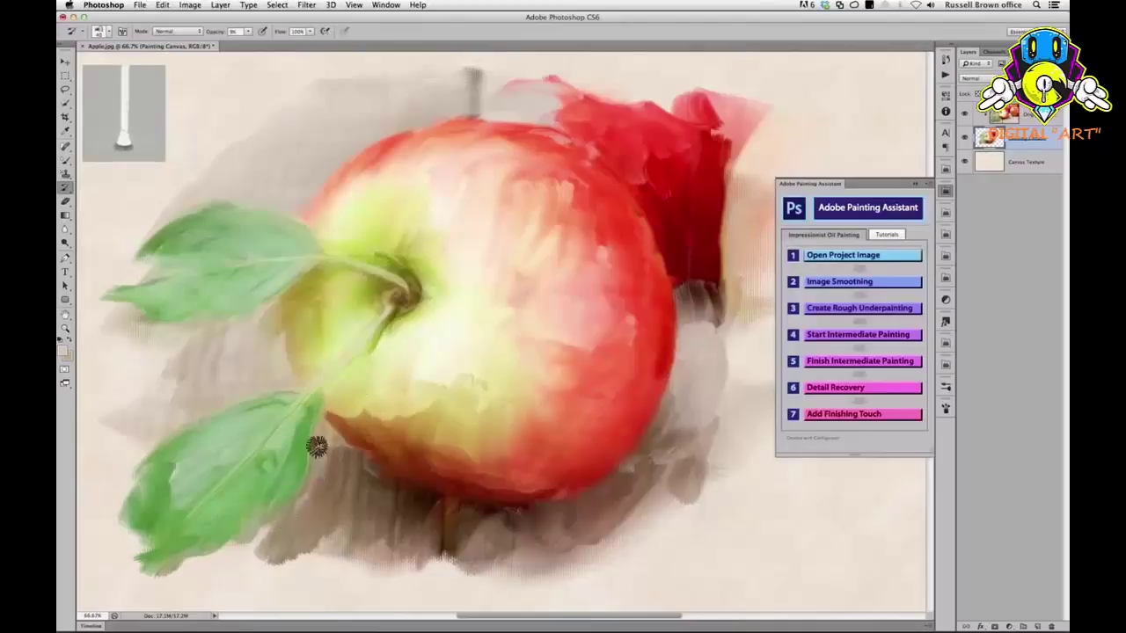
pyautogui.moveTo(317, 448); pyautogui.dragTo(314, 440)
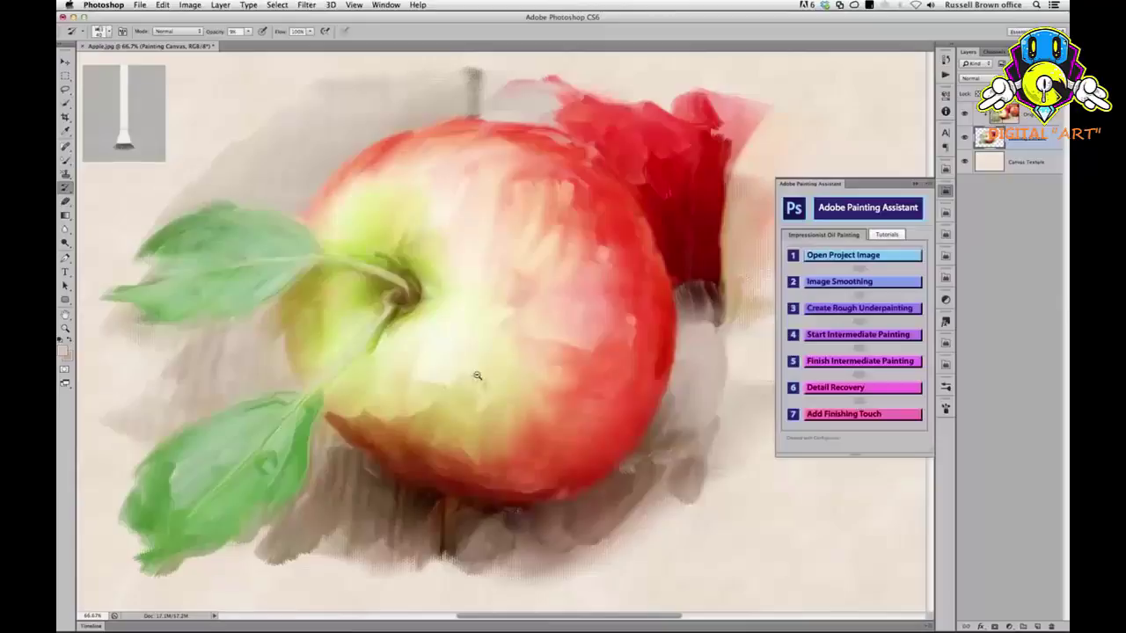
# Step: Review the whole apple painting and run Add Finishing Touch to sharpen the painted brush strokes with a High Pass filter
pyautogui.keyDown('alt'); pyautogui.click(477, 376); pyautogui.keyUp('alt')
pyautogui.keyDown('alt'); pyautogui.click(478, 376); pyautogui.keyUp('alt')
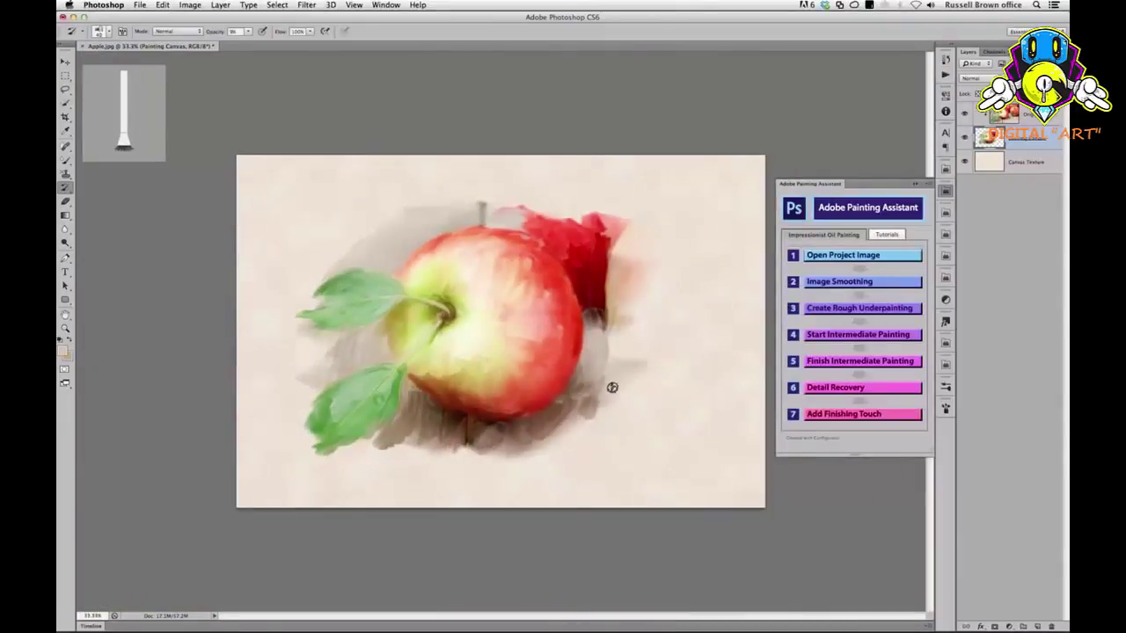
pyautogui.keyDown('alt'); pyautogui.click(517, 372); pyautogui.keyUp('alt')
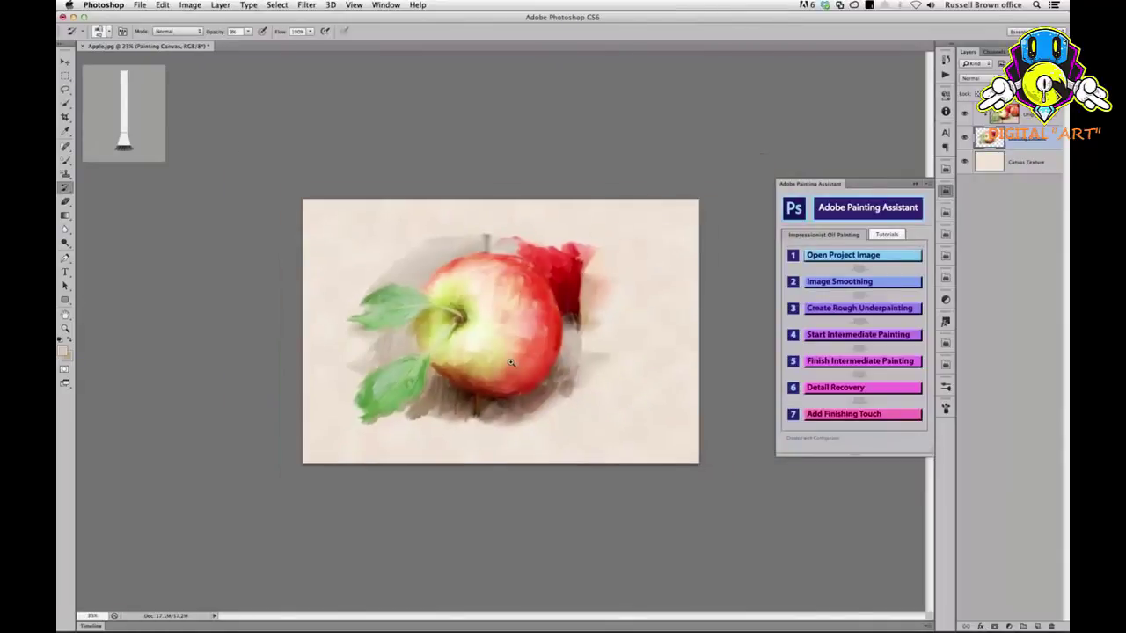
pyautogui.click(512, 366)
pyautogui.click(511, 363)
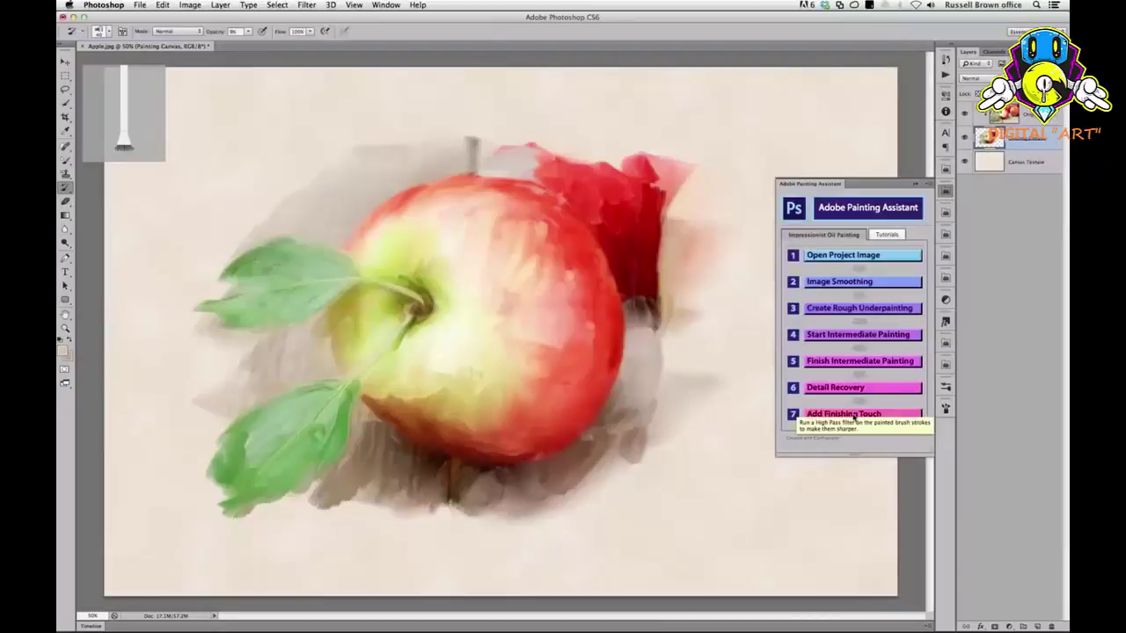
pyautogui.click(853, 417)
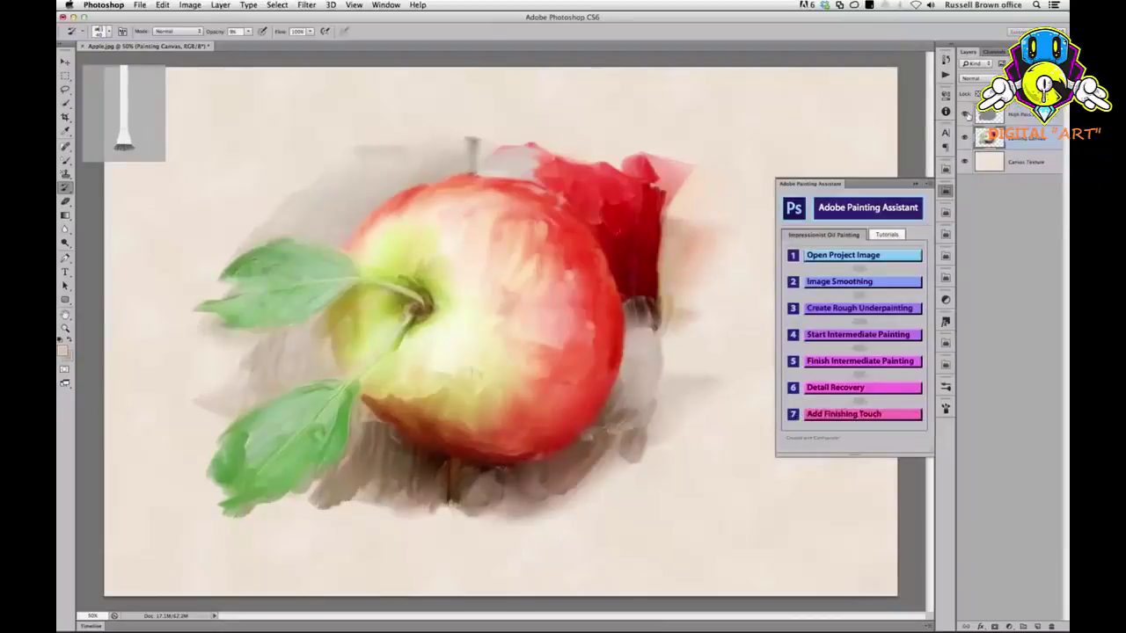
# Step: Compare the brush strokes with and without the High Pass sharpening layer at close range
pyautogui.click(965, 115)
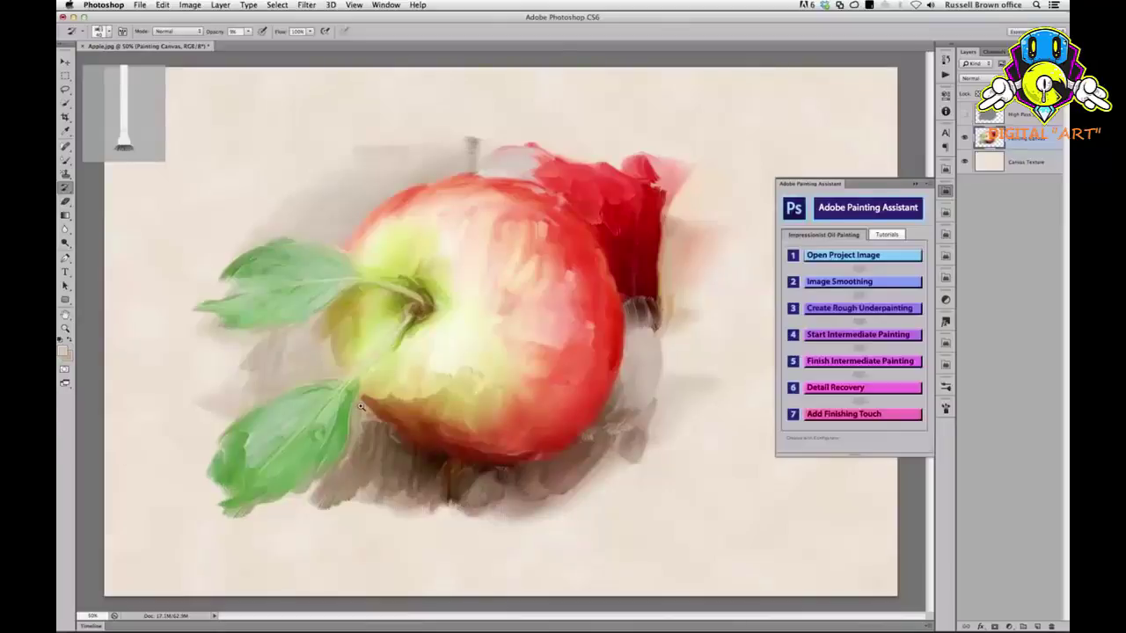
pyautogui.scroll(5, 360, 406)
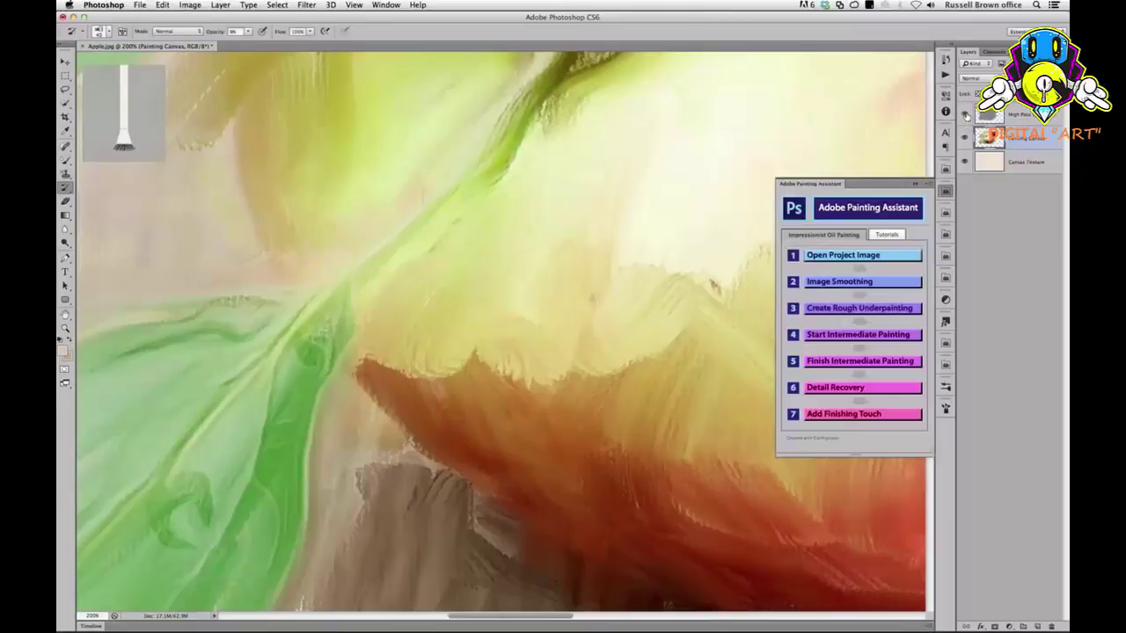
pyautogui.click(965, 115)
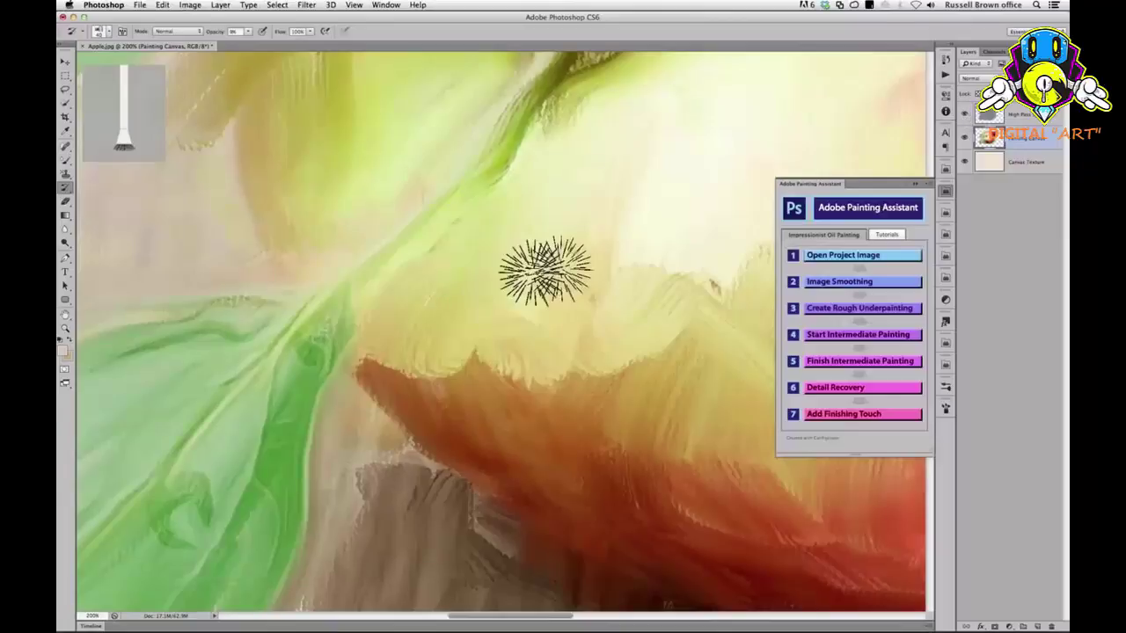
pyautogui.keyDown('alt'); pyautogui.click(477, 273); pyautogui.keyUp('alt')
pyautogui.keyDown('alt'); pyautogui.click(480, 276); pyautogui.keyUp('alt')
pyautogui.keyDown('alt'); pyautogui.click(484, 277); pyautogui.keyUp('alt')
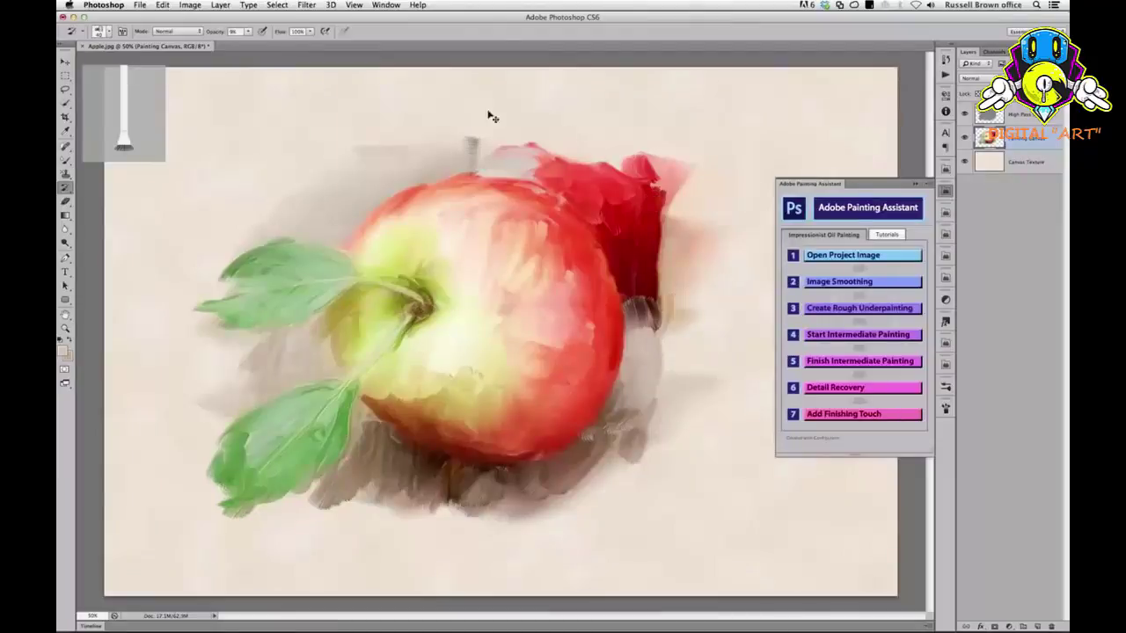
# Step: Put the Painting Assistant away and bring up the Adobe Paper Texture options for Impressionist Church.psd
pyautogui.moveTo(337, 629)
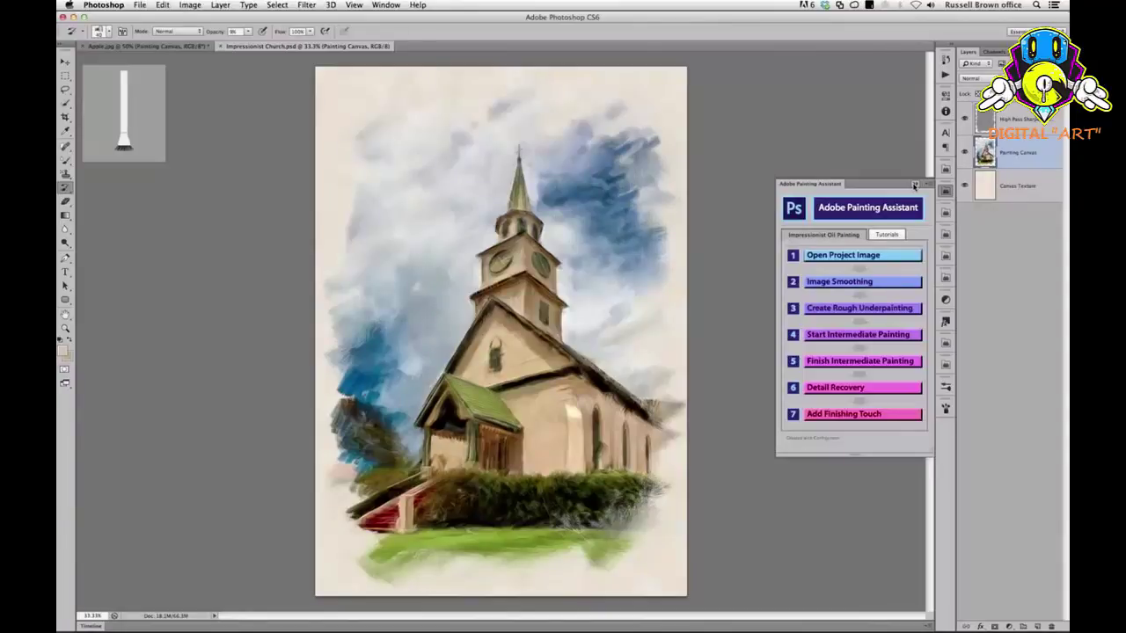
pyautogui.click(914, 186)
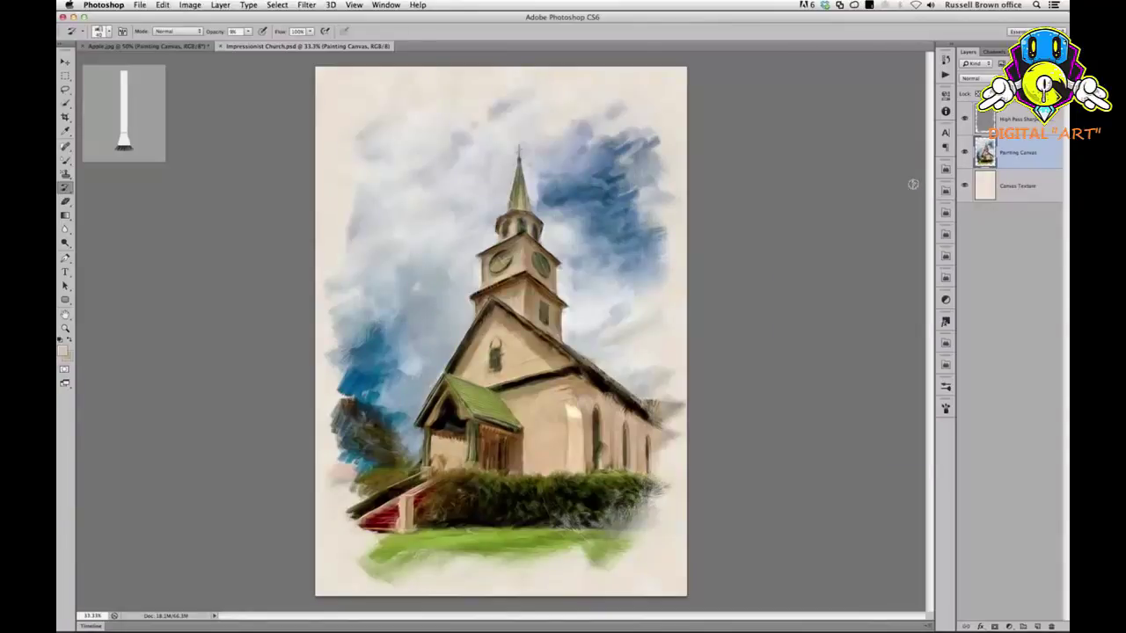
pyautogui.click(946, 216)
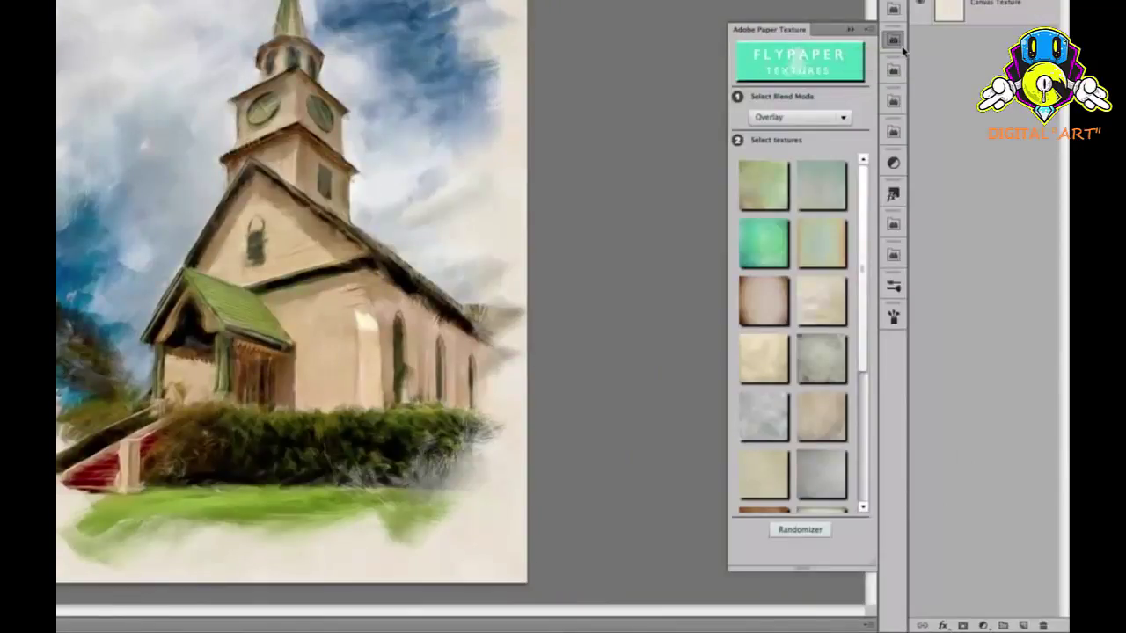
# Step: Add the Colosseum Sienna paper texture in Overlay mode directly above the Canvas Texture layer
pyautogui.click(959, 6)
pyautogui.click(818, 118)
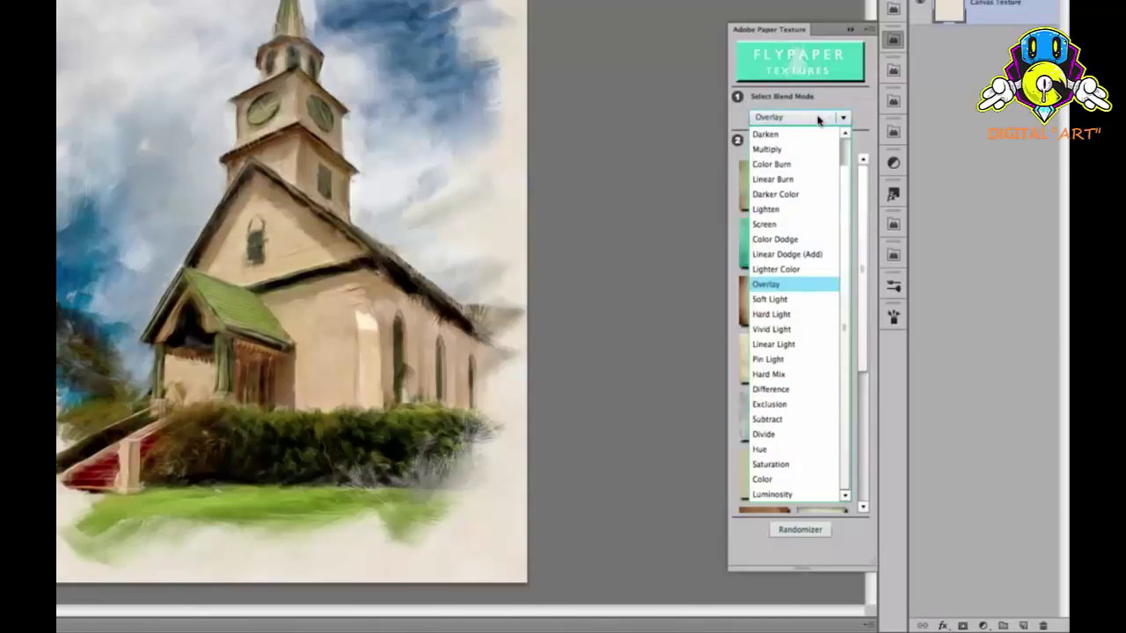
pyautogui.click(818, 120)
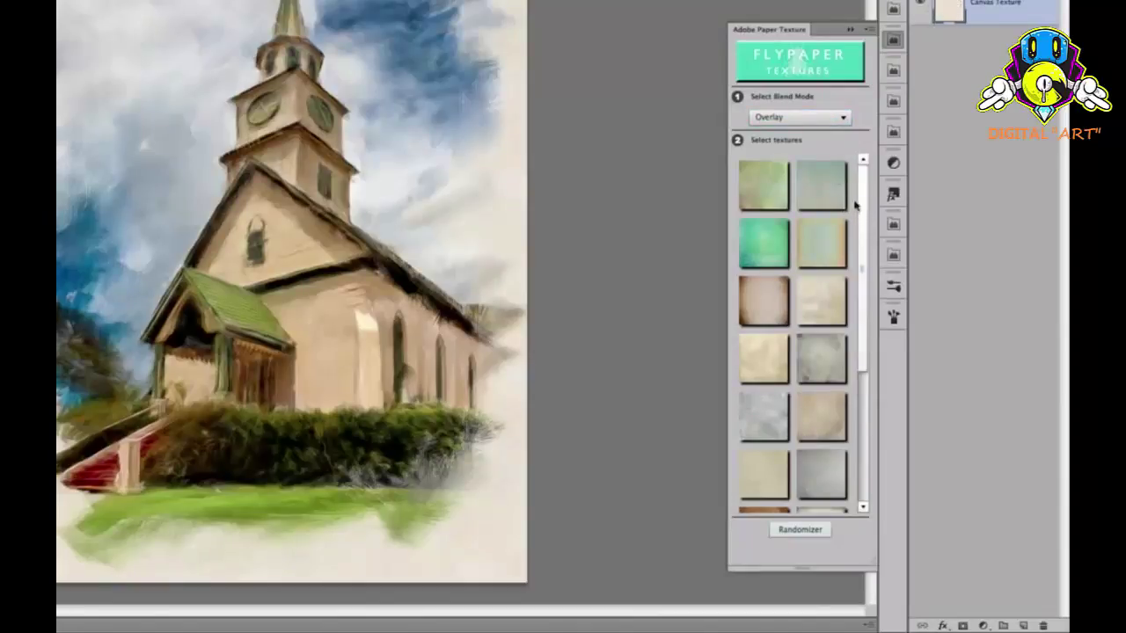
pyautogui.moveTo(862, 202)
pyautogui.mouseDown()
pyautogui.moveTo(855, 371)
pyautogui.moveTo(876, 197)
pyautogui.mouseUp()
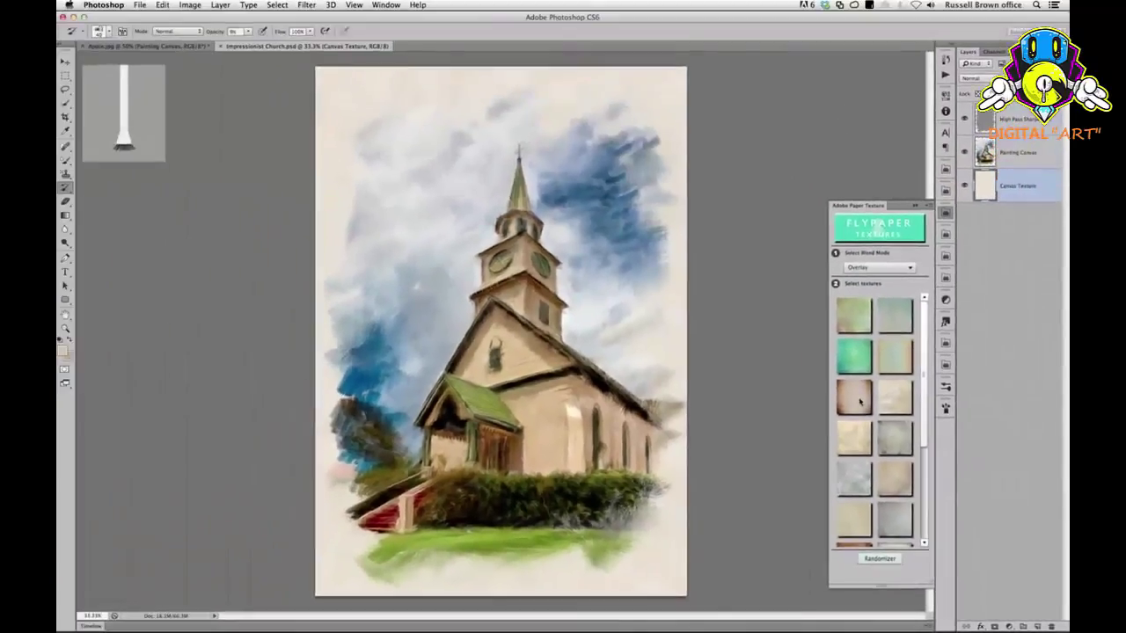
pyautogui.click(775, 307)
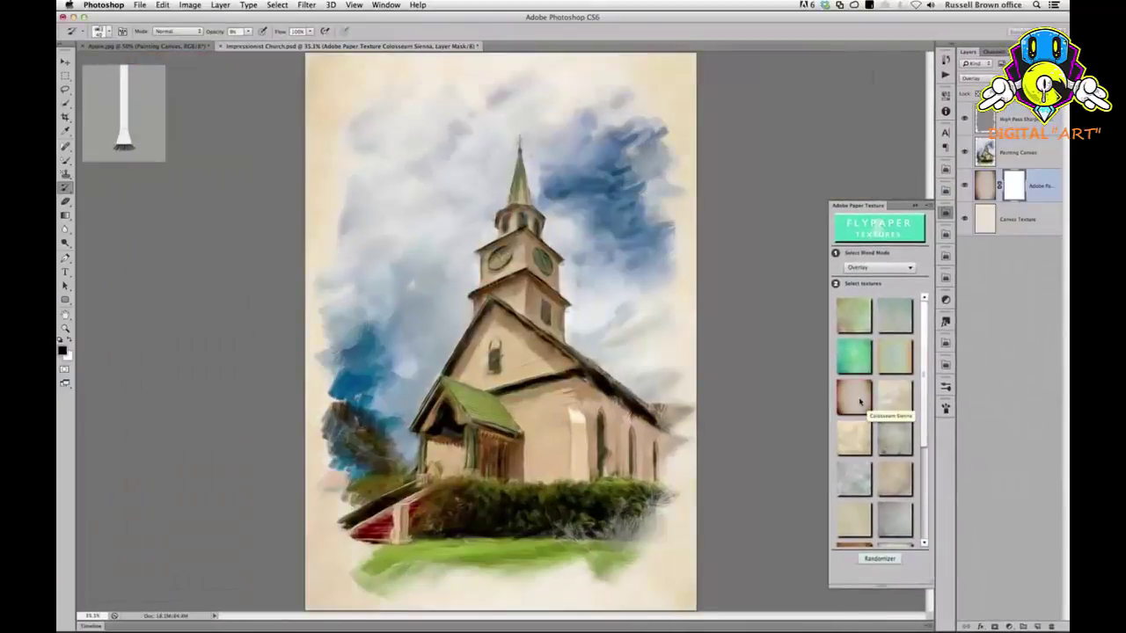
pyautogui.click(861, 402)
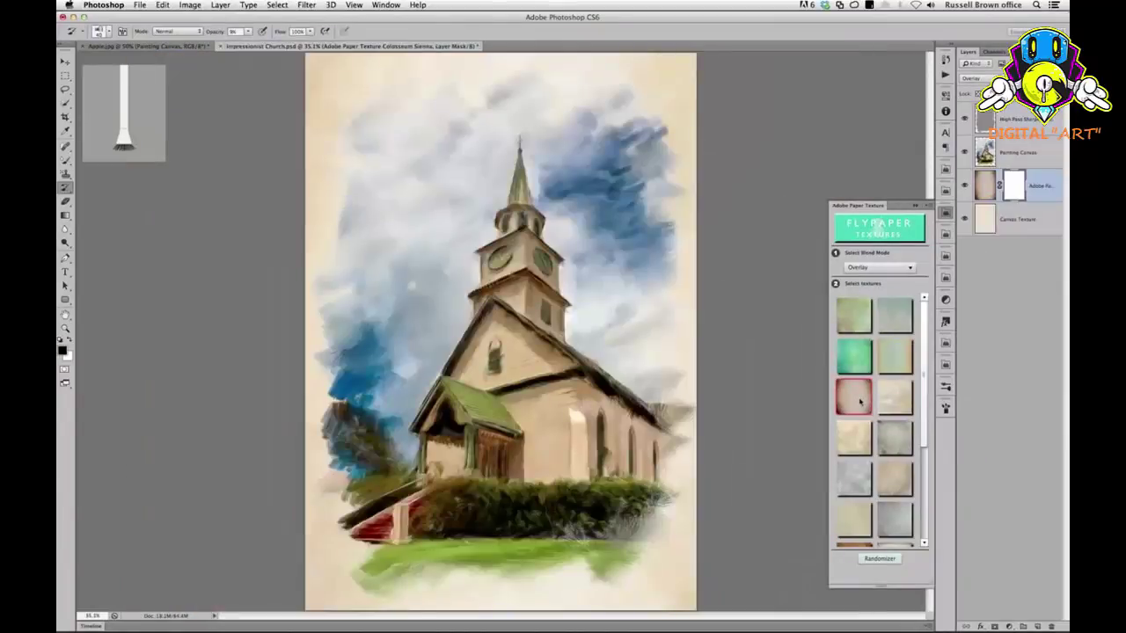
# Step: Set the texture blend mode to Multiply and reapply the Colosseum Sienna texture beneath the painting
pyautogui.click(875, 268)
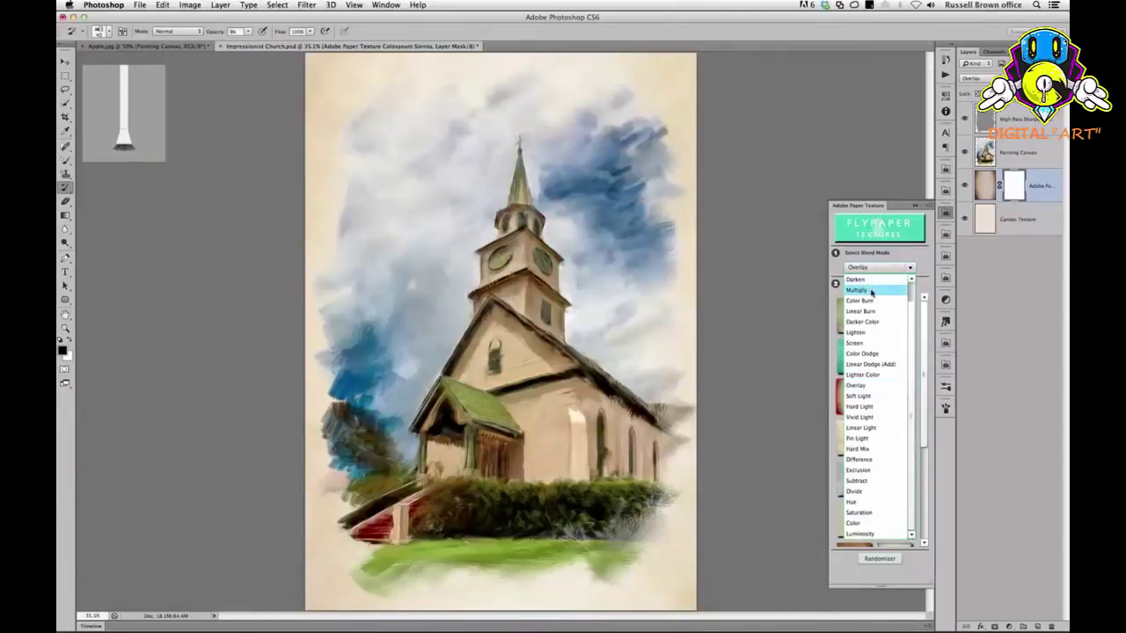
pyautogui.click(871, 291)
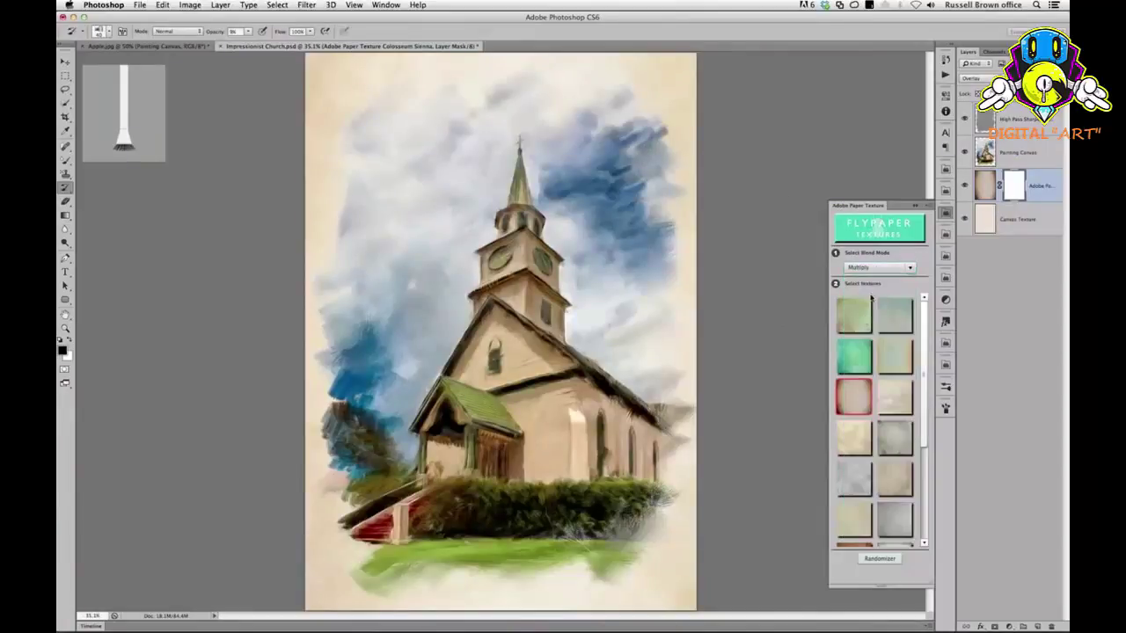
pyautogui.click(854, 404)
pyautogui.click(854, 404)
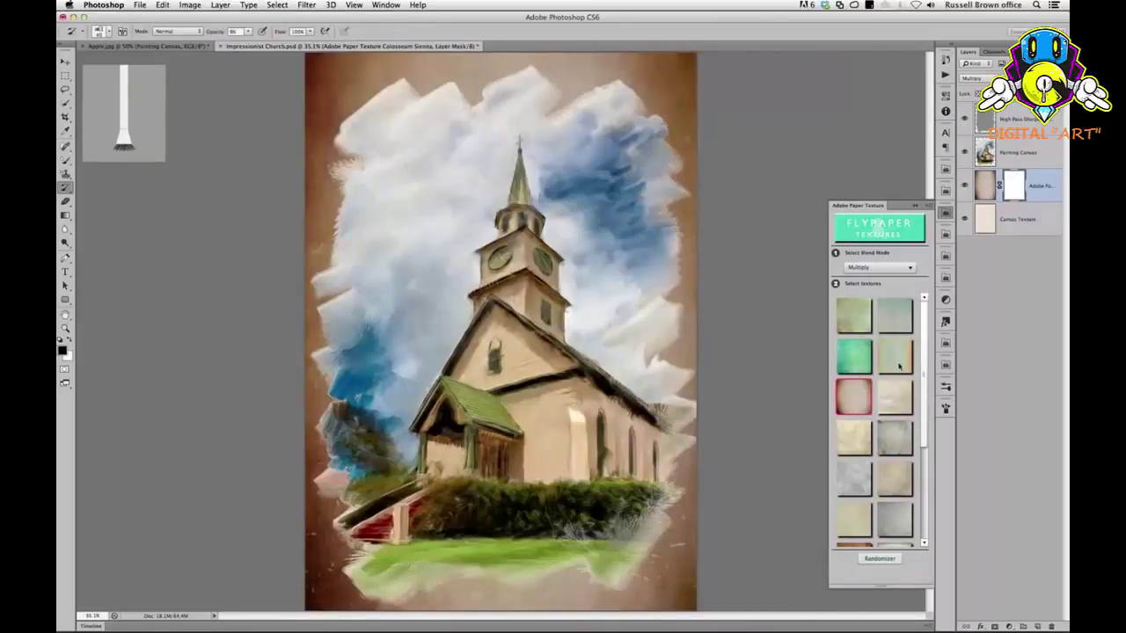
# Step: Browse the remaining paper textures and try random texture combinations in Multiply mode beneath the Painting Canvas layer
pyautogui.moveTo(924, 430); pyautogui.dragTo(924, 527)
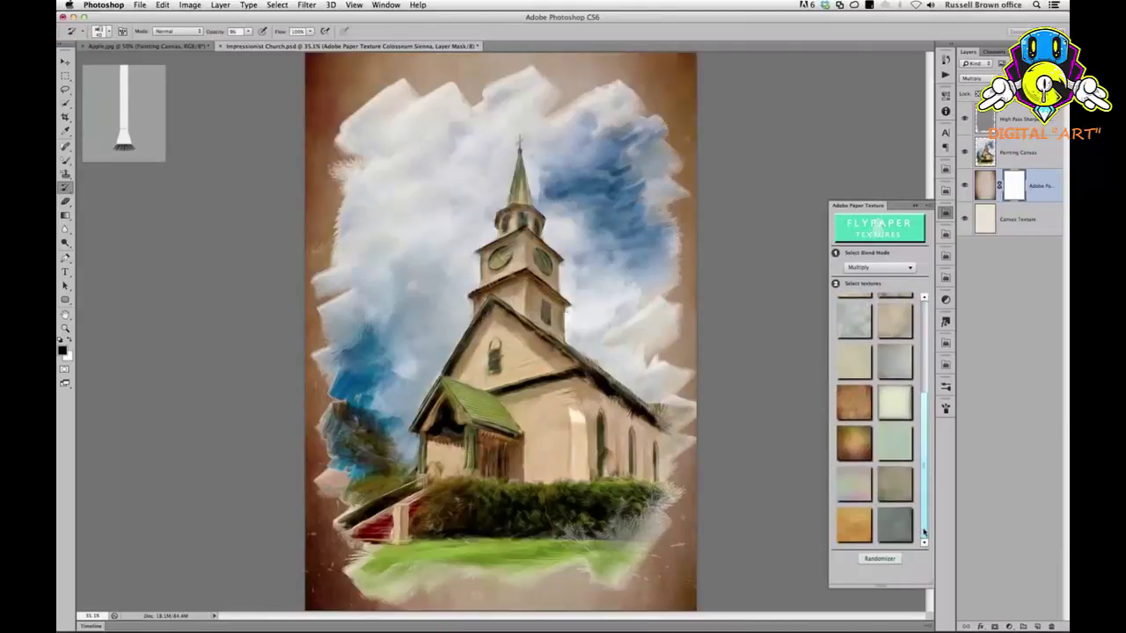
pyautogui.click(880, 559)
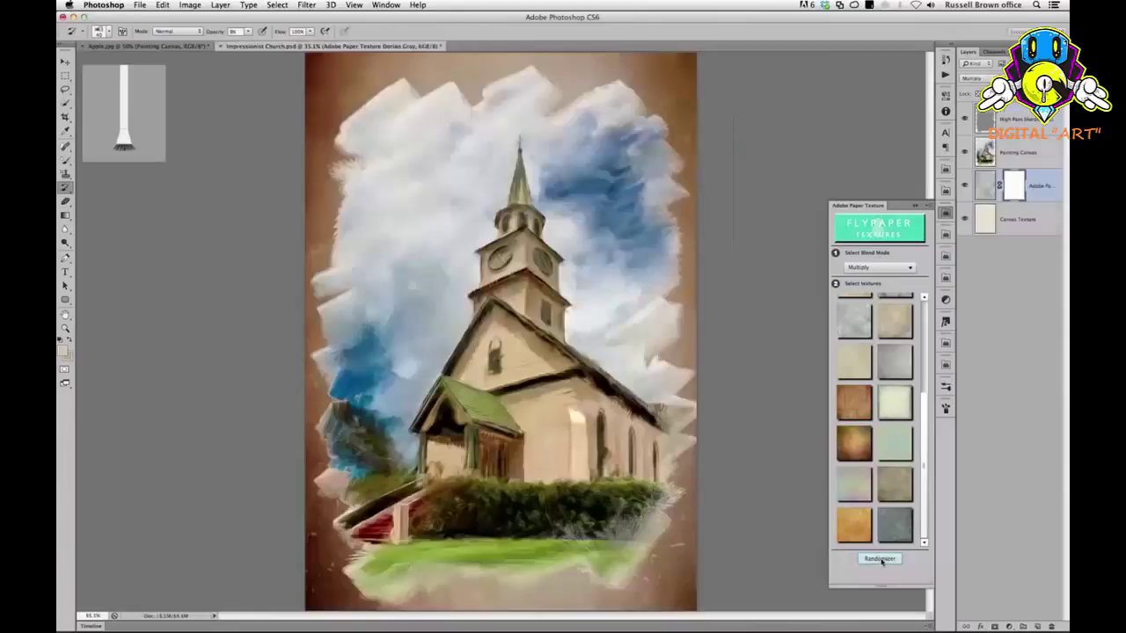
pyautogui.click(880, 560)
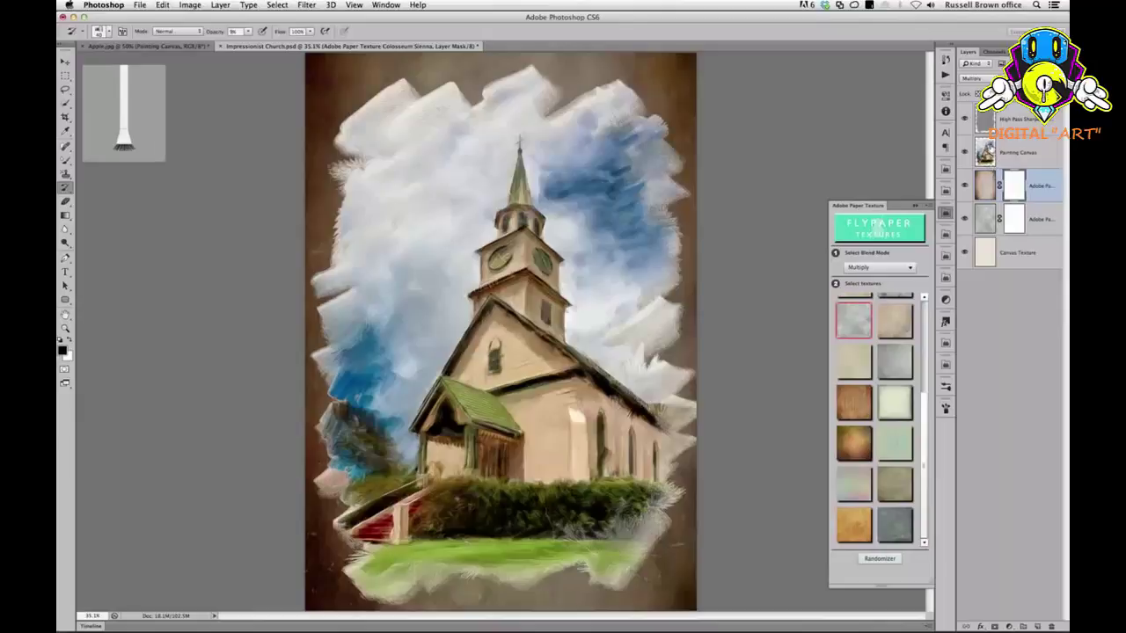
# Step: Randomize the paper textures above the Painting Canvas layer, first in Multiply and again after changing the blend mode to Overlay
pyautogui.click(988, 151)
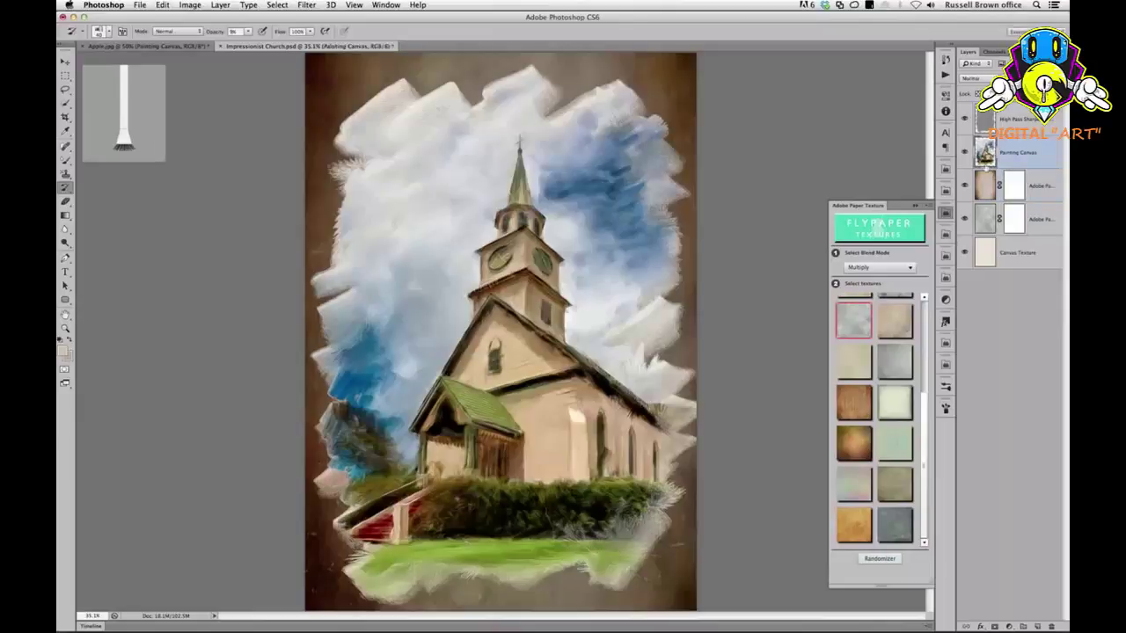
pyautogui.click(880, 559)
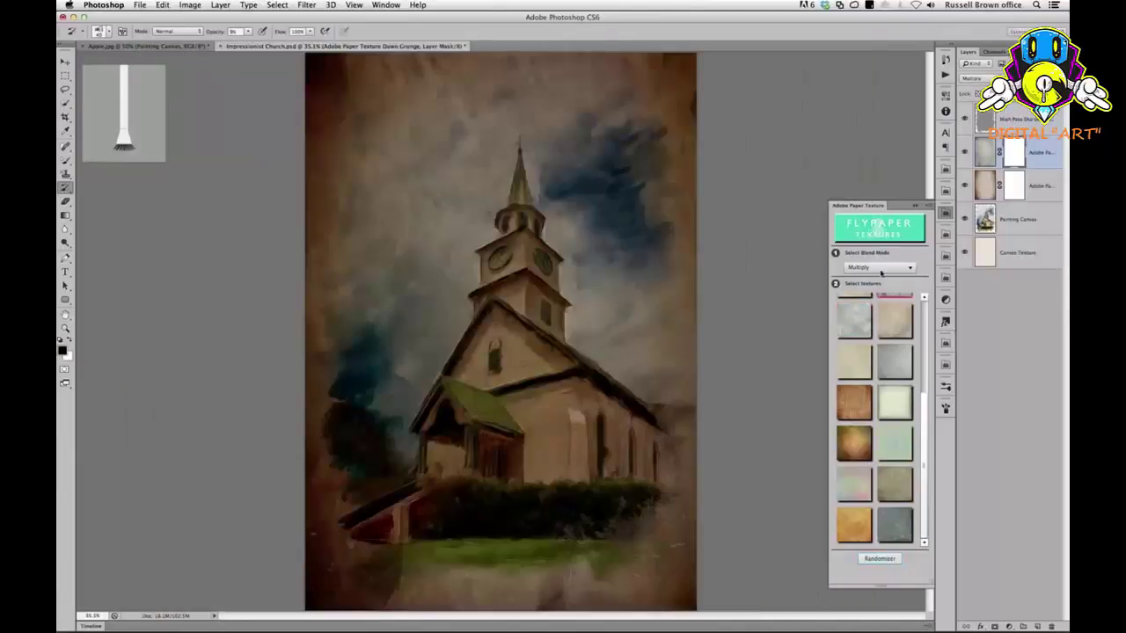
pyautogui.click(881, 269)
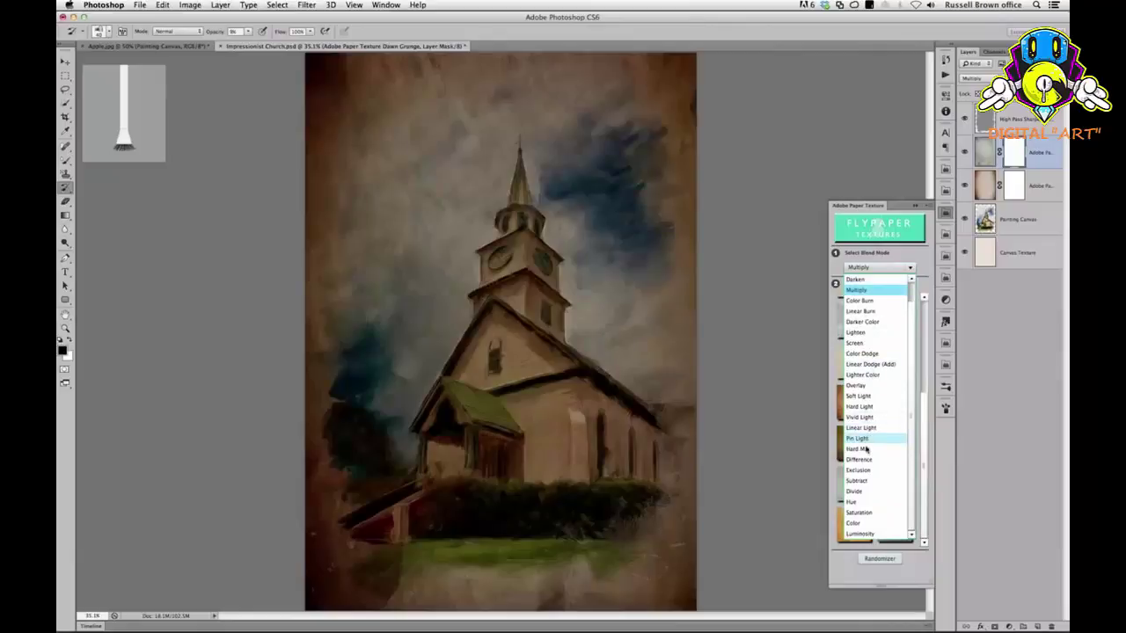
pyautogui.click(877, 387)
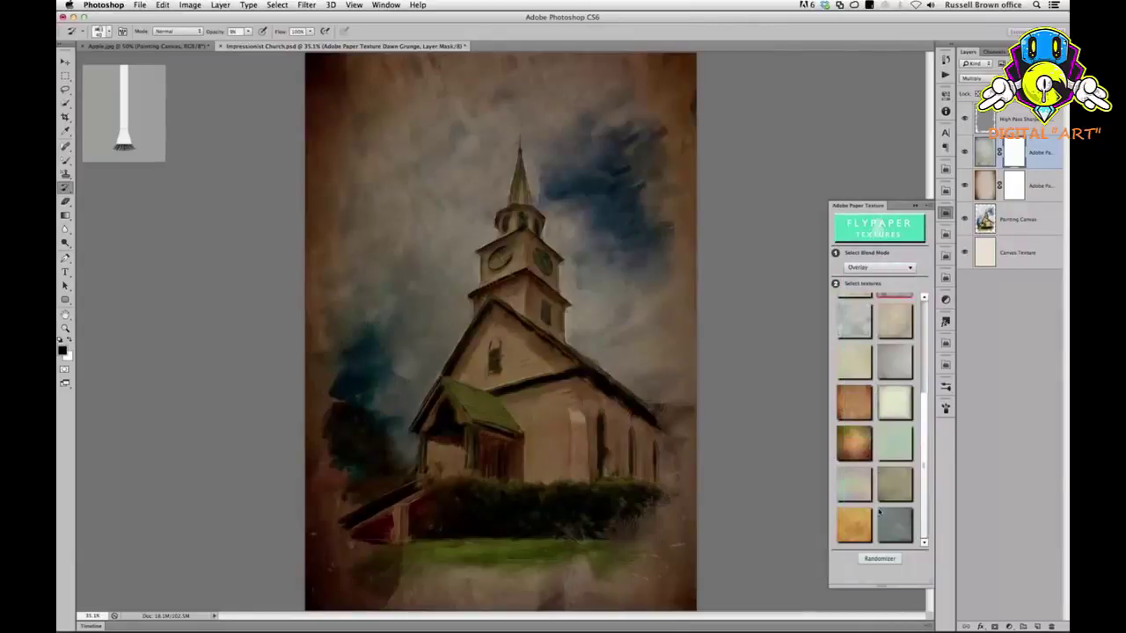
pyautogui.click(882, 560)
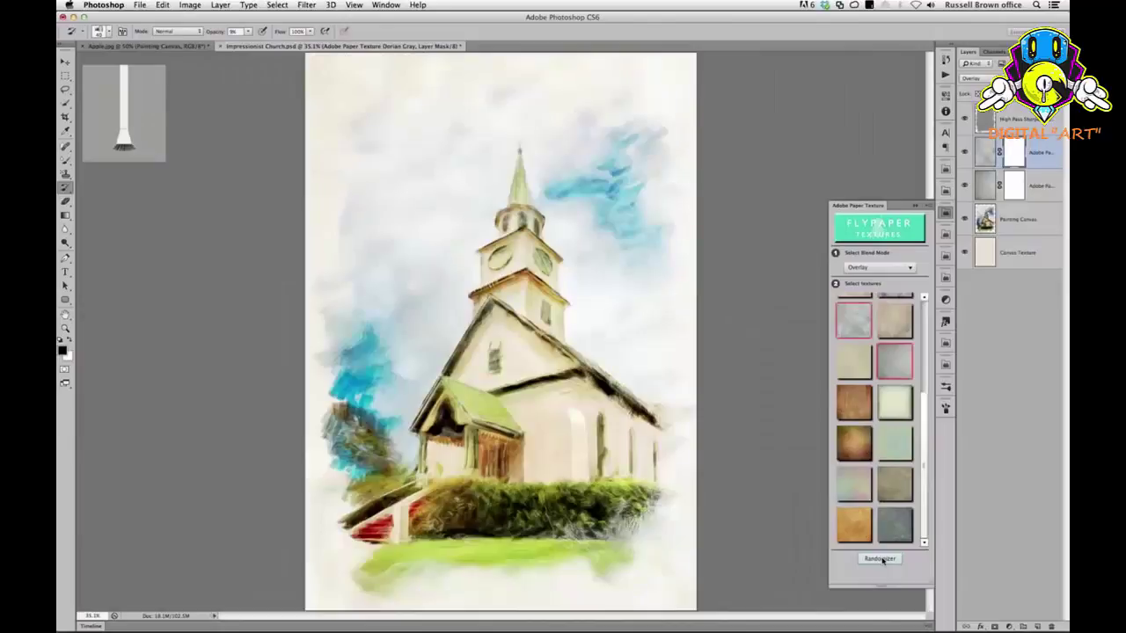
pyautogui.click(882, 559)
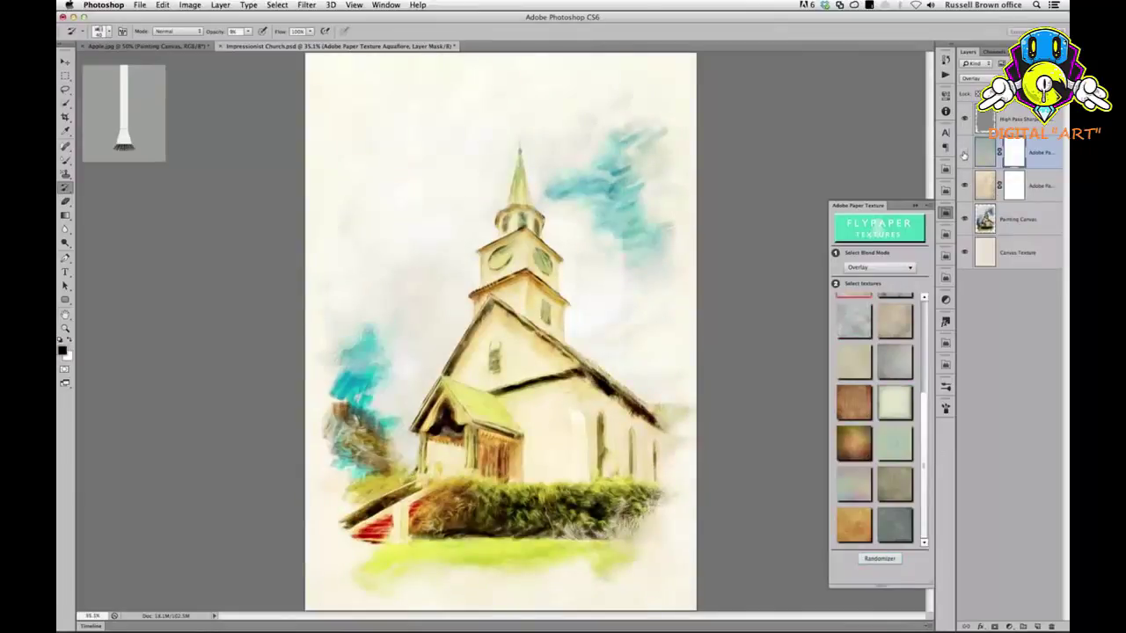
# Step: Hide the upper Aquafiore texture layer, compare the painting without the lower texture, and select that lower texture layer
pyautogui.click(964, 153)
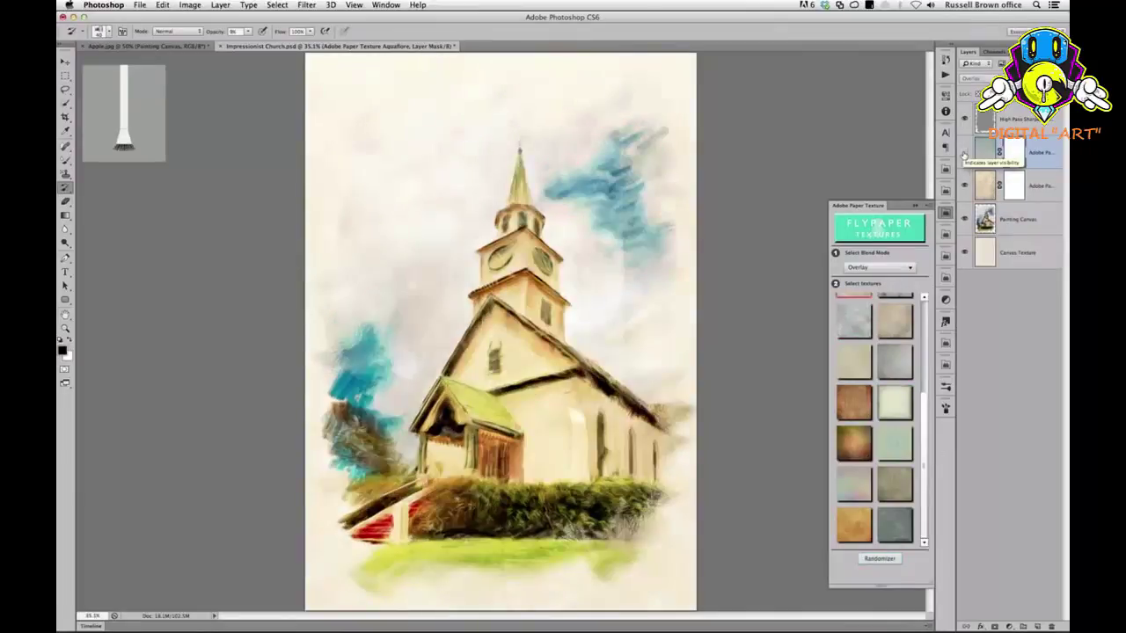
pyautogui.click(964, 154)
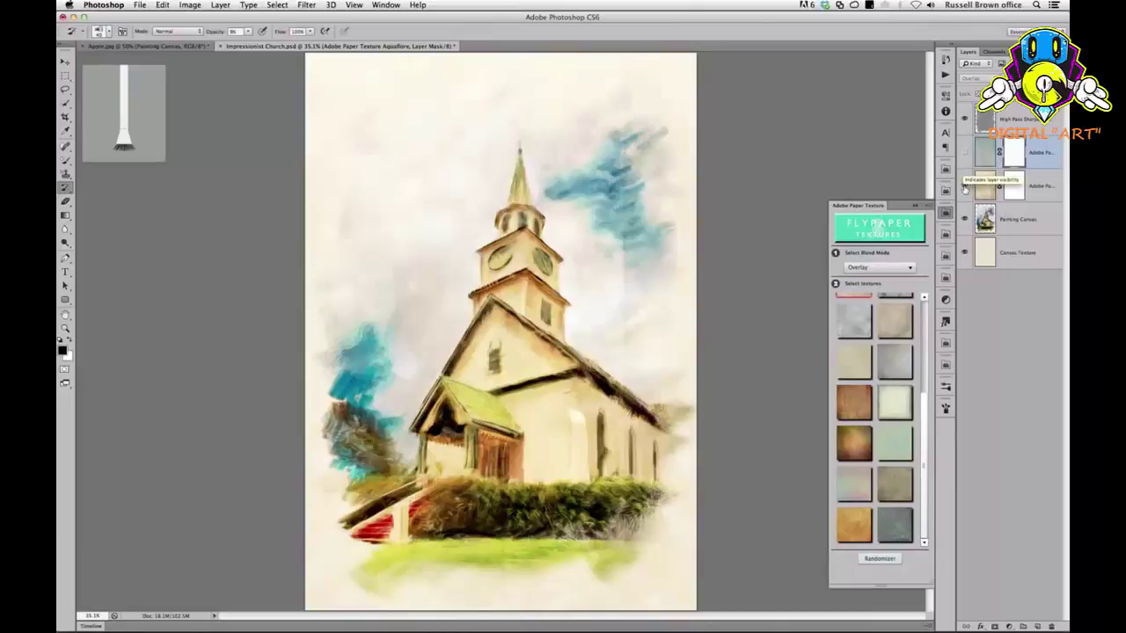
pyautogui.click(964, 187)
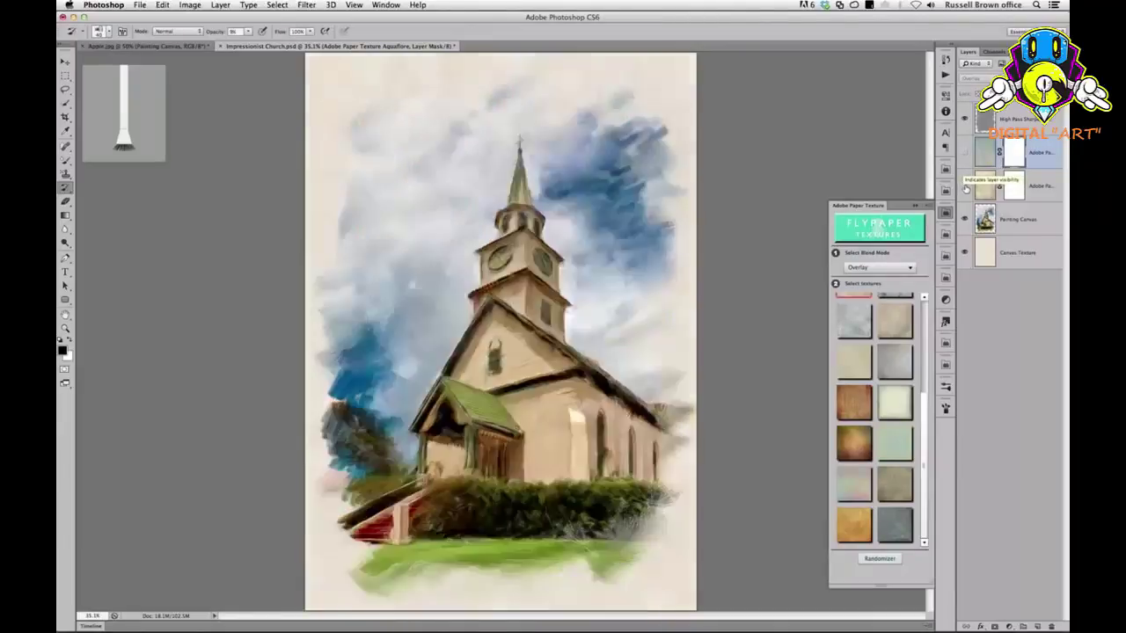
pyautogui.click(965, 187)
pyautogui.click(989, 185)
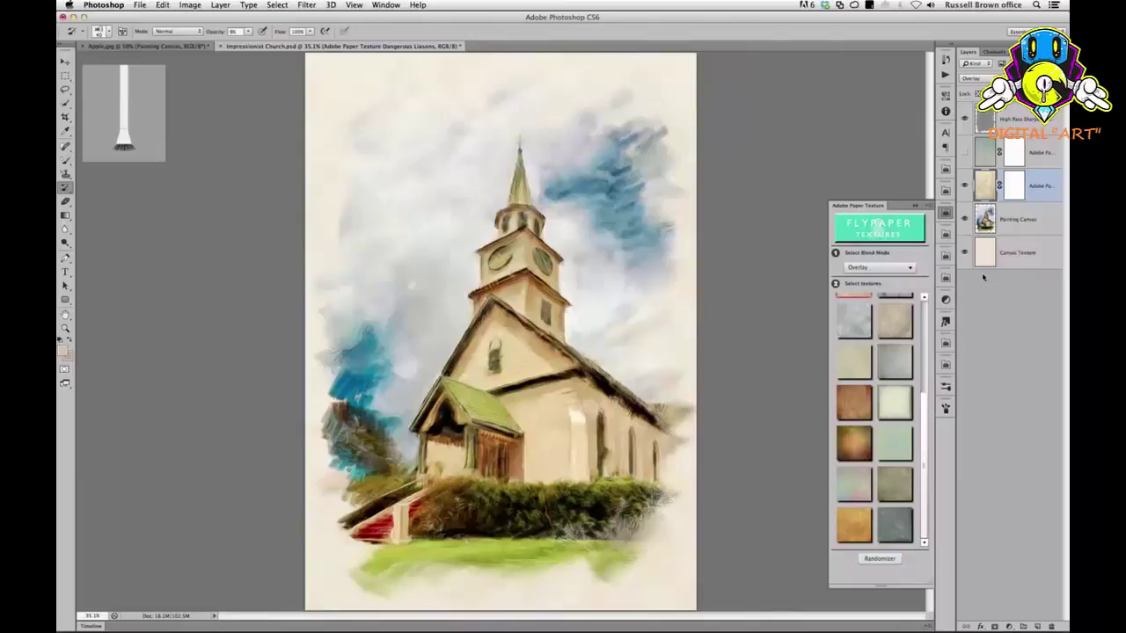
# Step: Look over the step lists of the Adobe Watercolour Assistant and the Adobe Painting Assistant
pyautogui.click(941, 169)
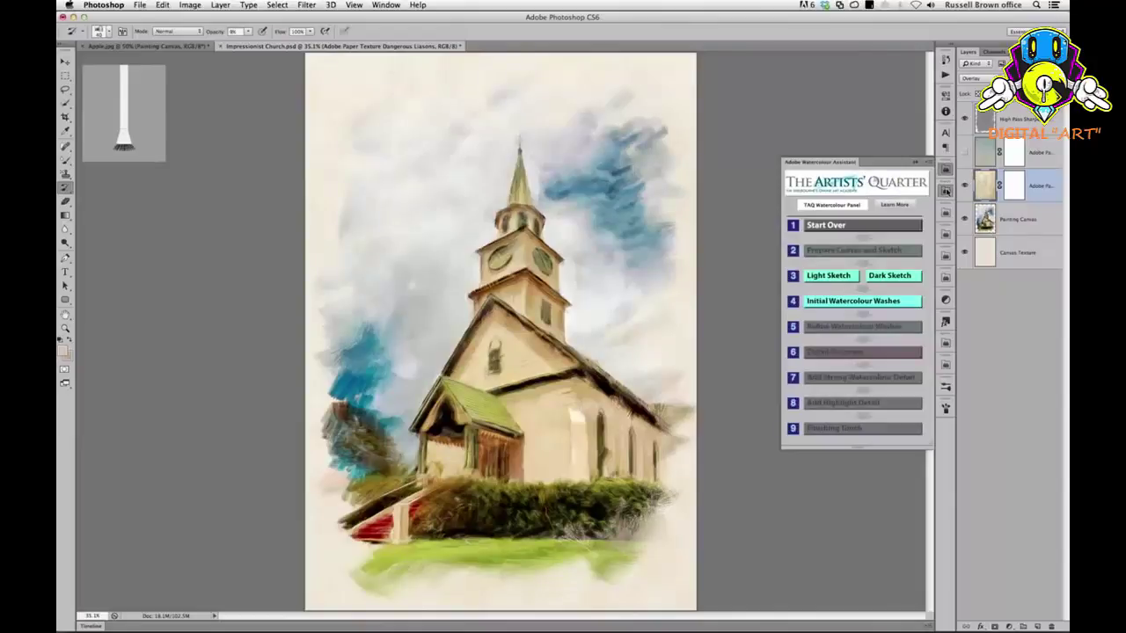
pyautogui.click(944, 191)
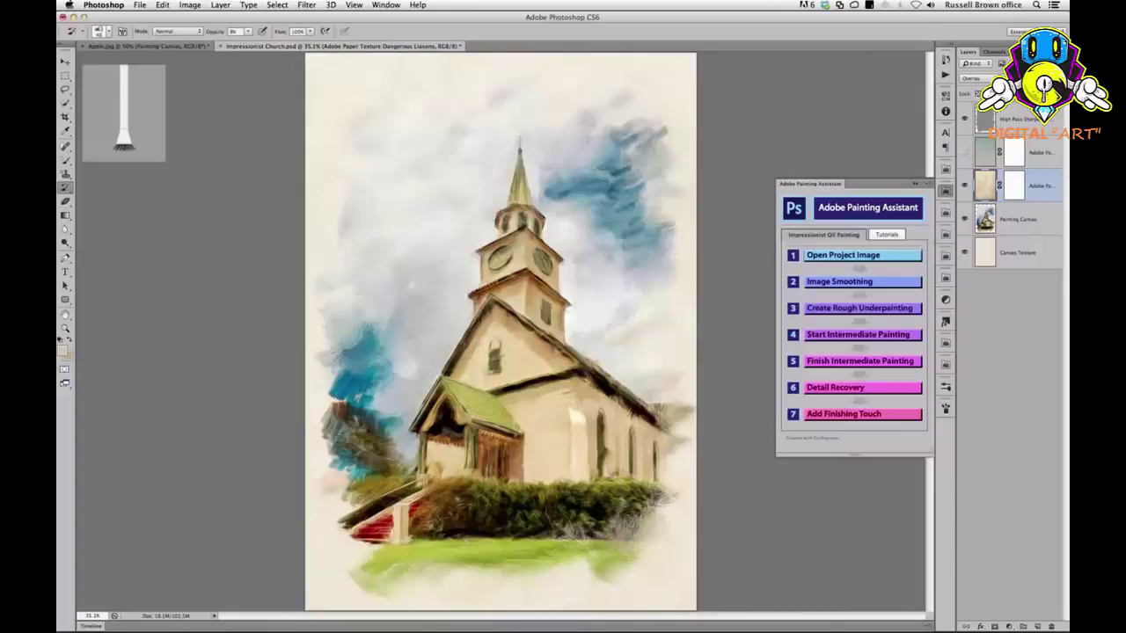
# Step: Switch to Adobe Bridge and preview the church watercolor paintings in order from Church3.psd through Church10.psd
pyautogui.moveTo(343, 624)
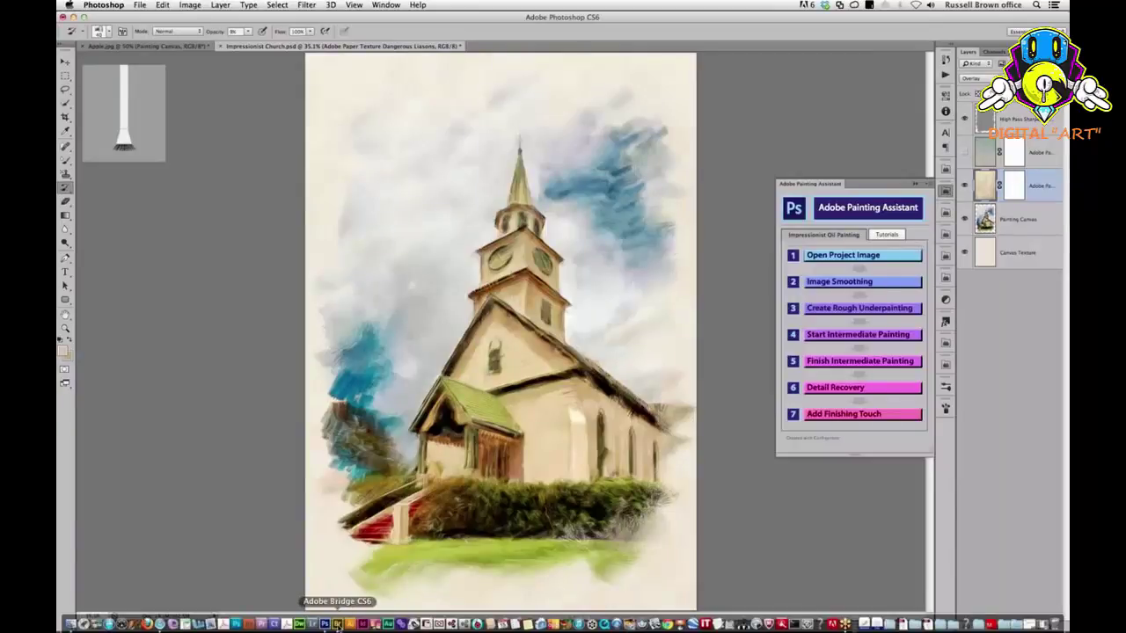
pyautogui.click(337, 625)
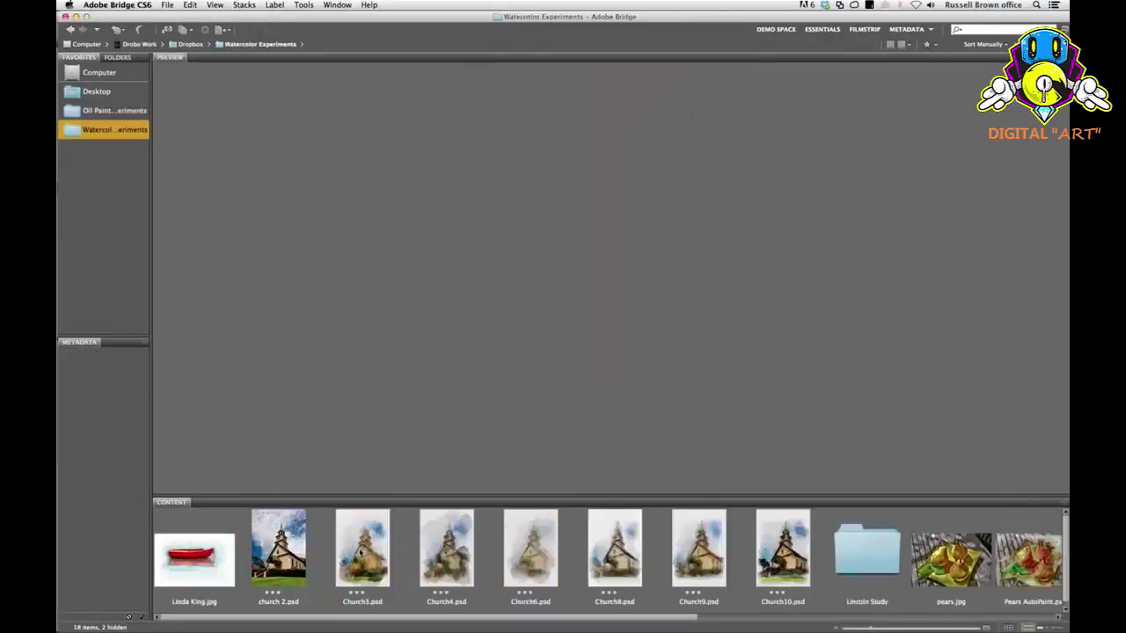
pyautogui.click(348, 547)
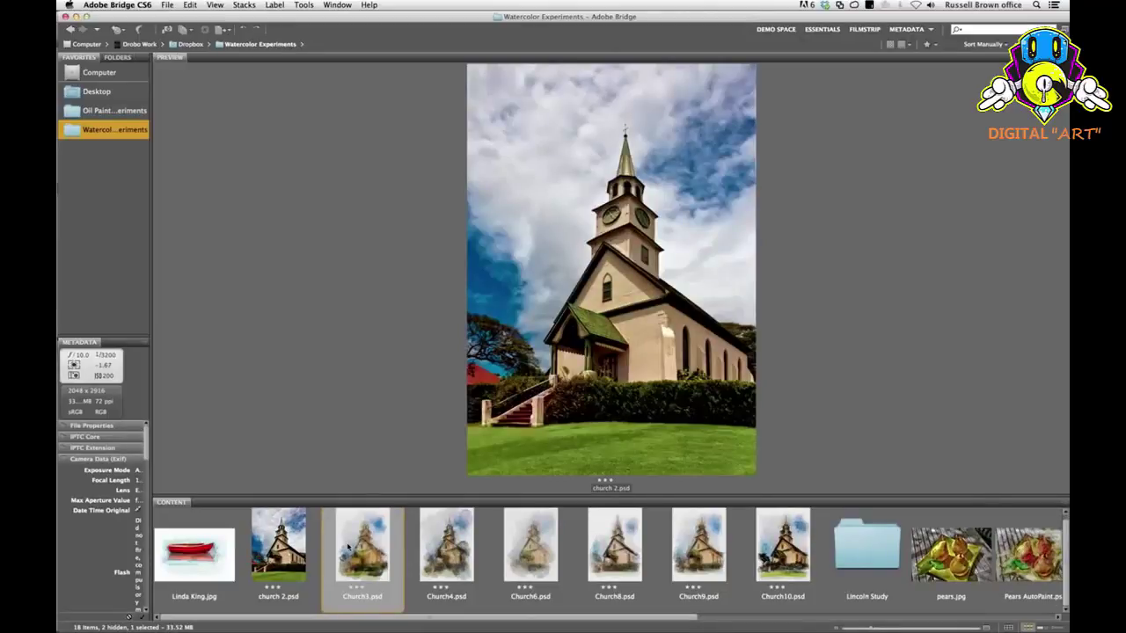
pyautogui.click(349, 547)
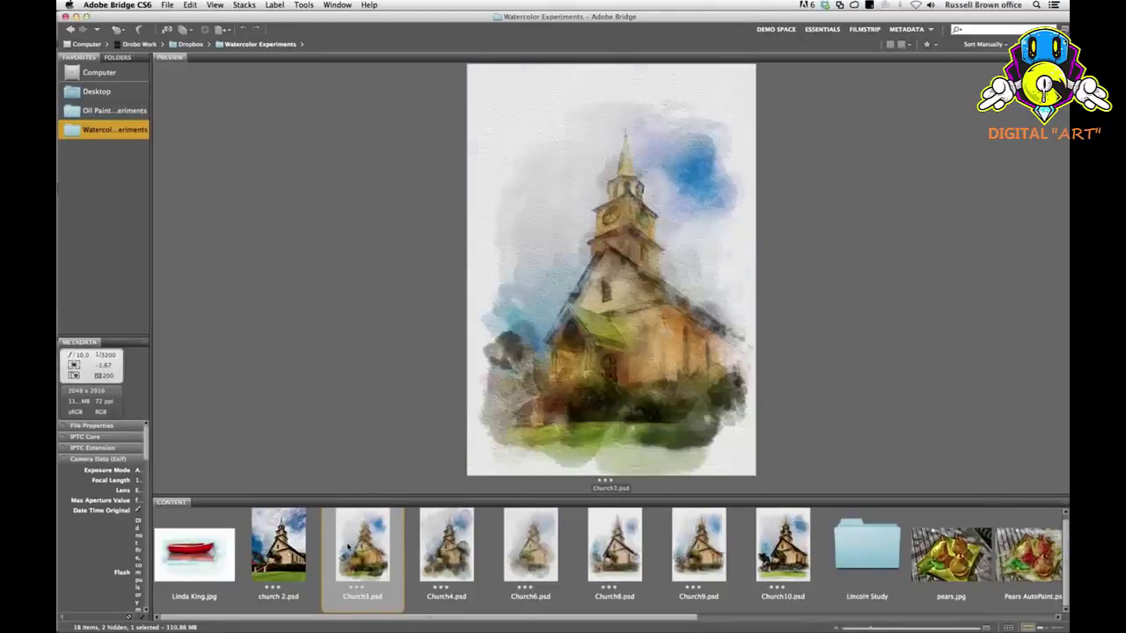
pyautogui.press('Right')
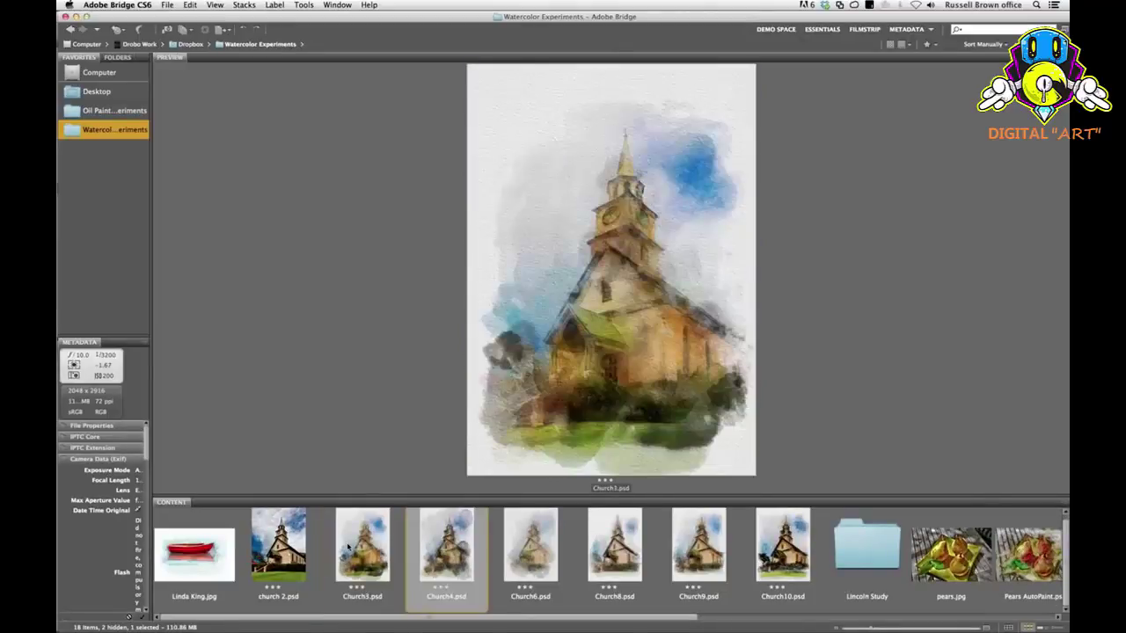
pyautogui.press('Right')
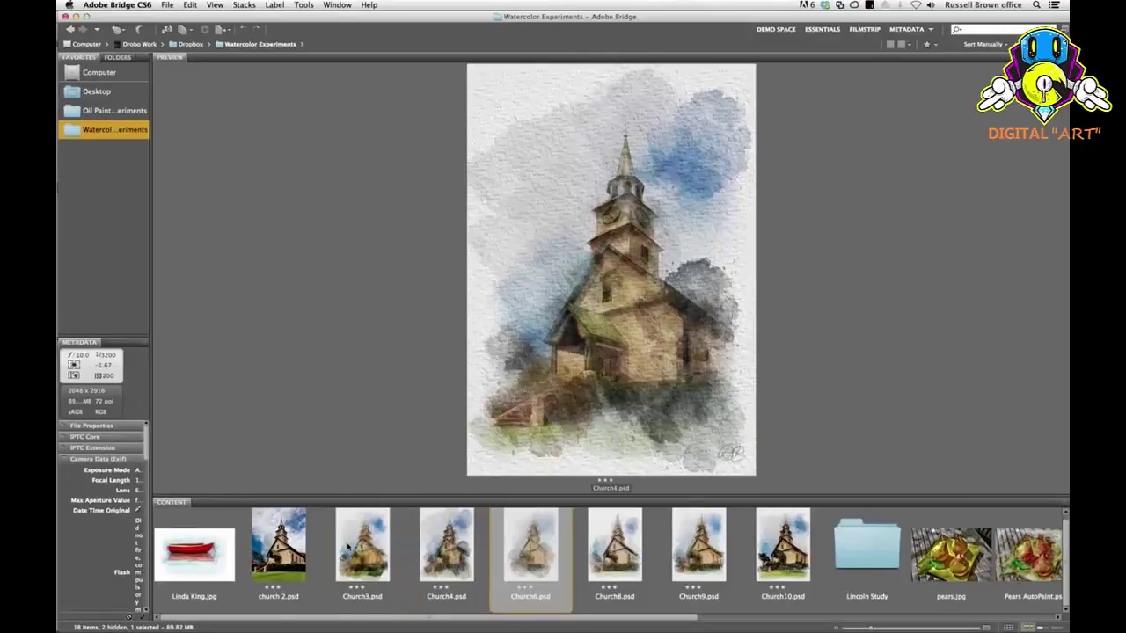
pyautogui.press('Right')
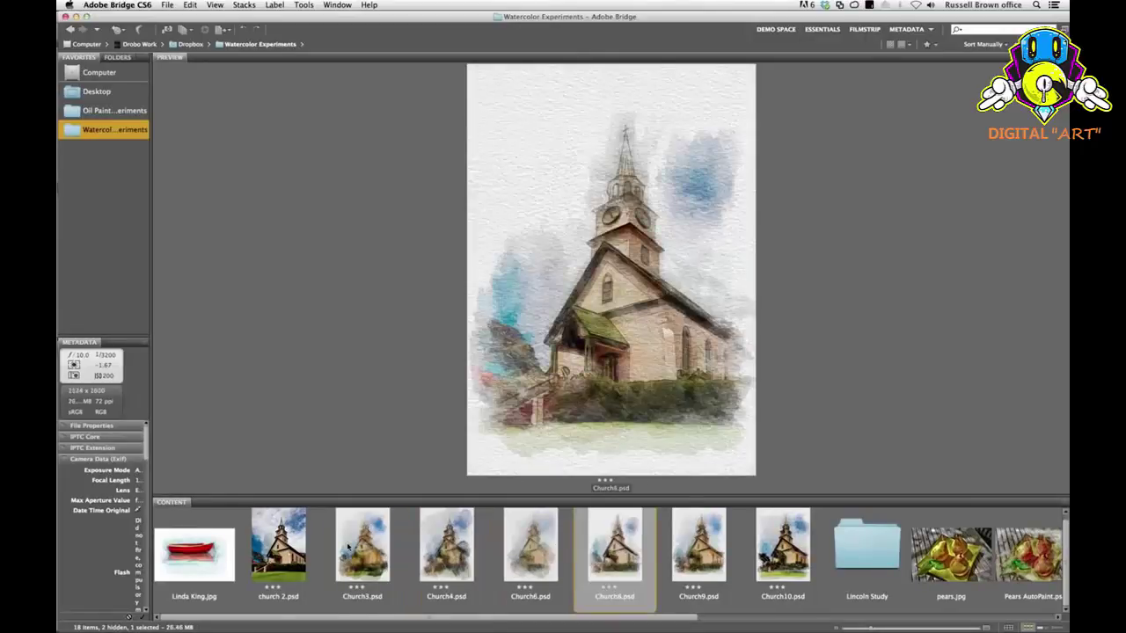
pyautogui.press('Right')
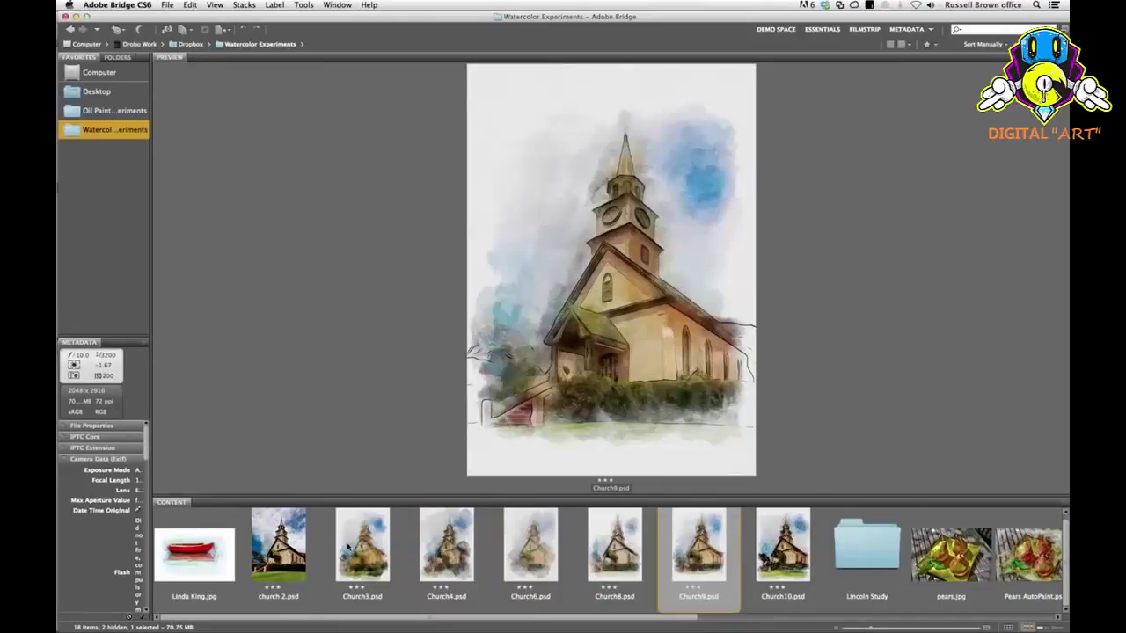
pyautogui.press('Right')
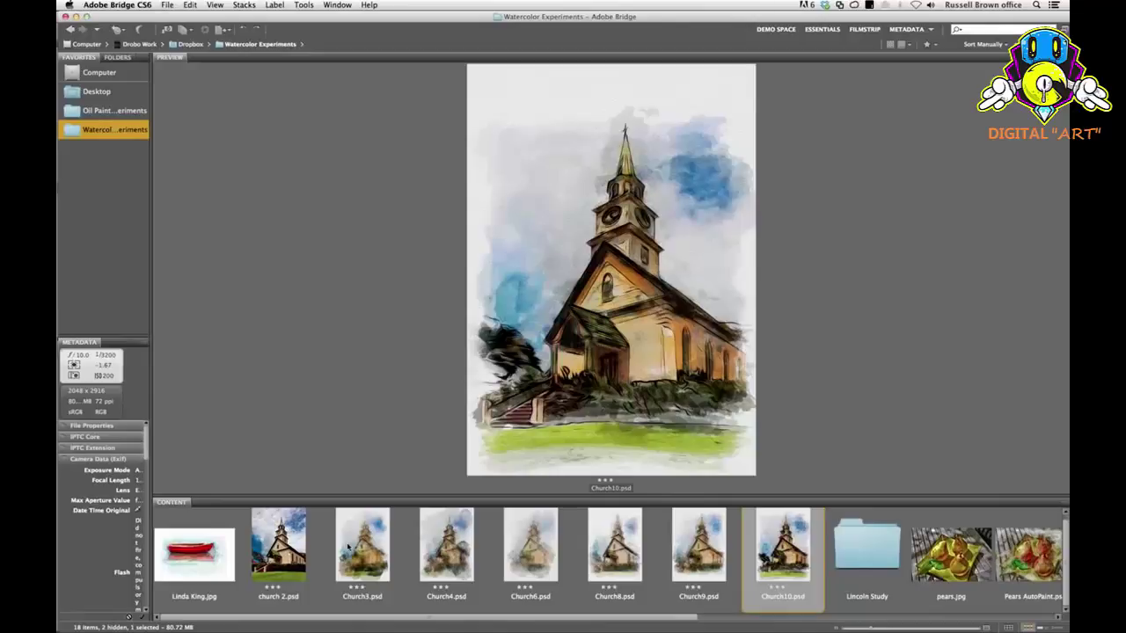
# Step: Preview the church paintings in reverse from Church9.psd to Church3.psd, comparing Church6.psd with its neighbours on the way
pyautogui.press('Left')
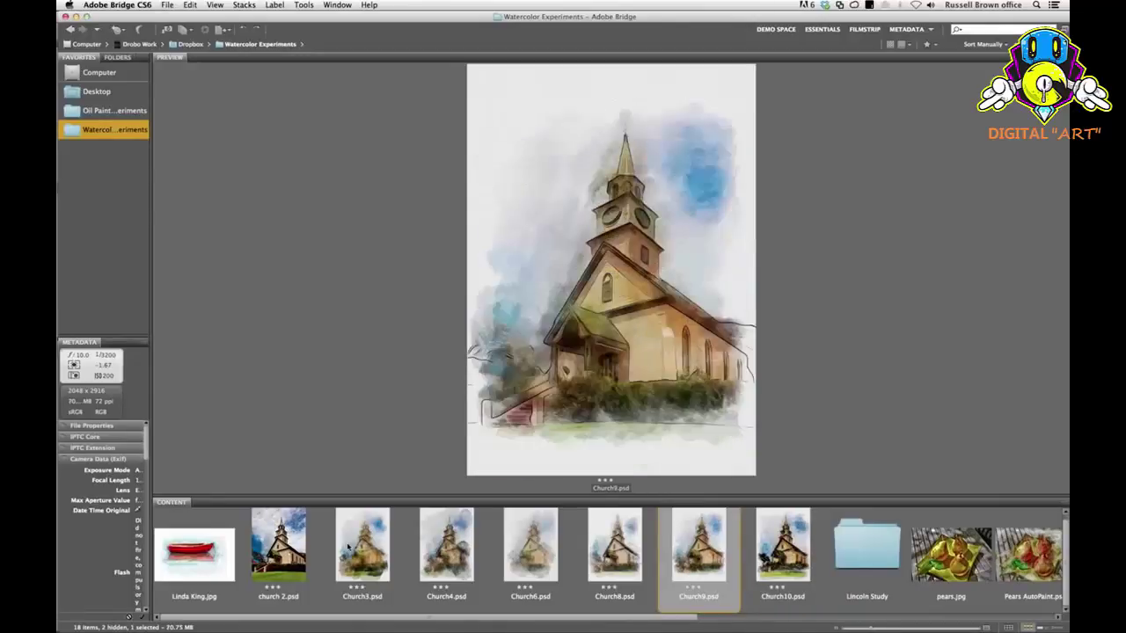
pyautogui.press('Left')
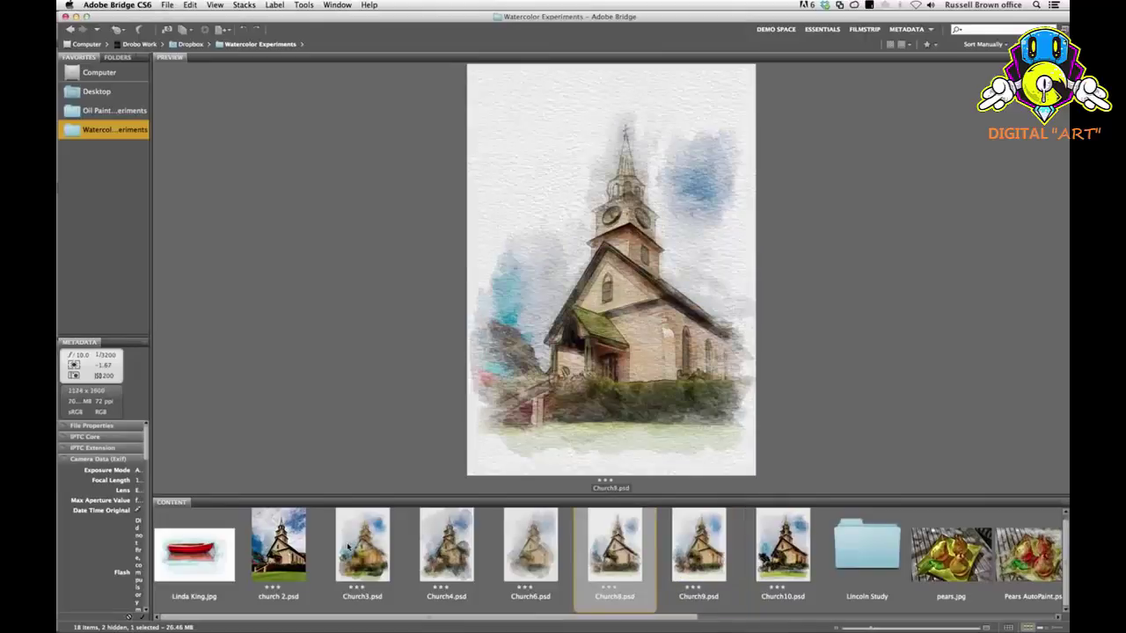
pyautogui.press('Left')
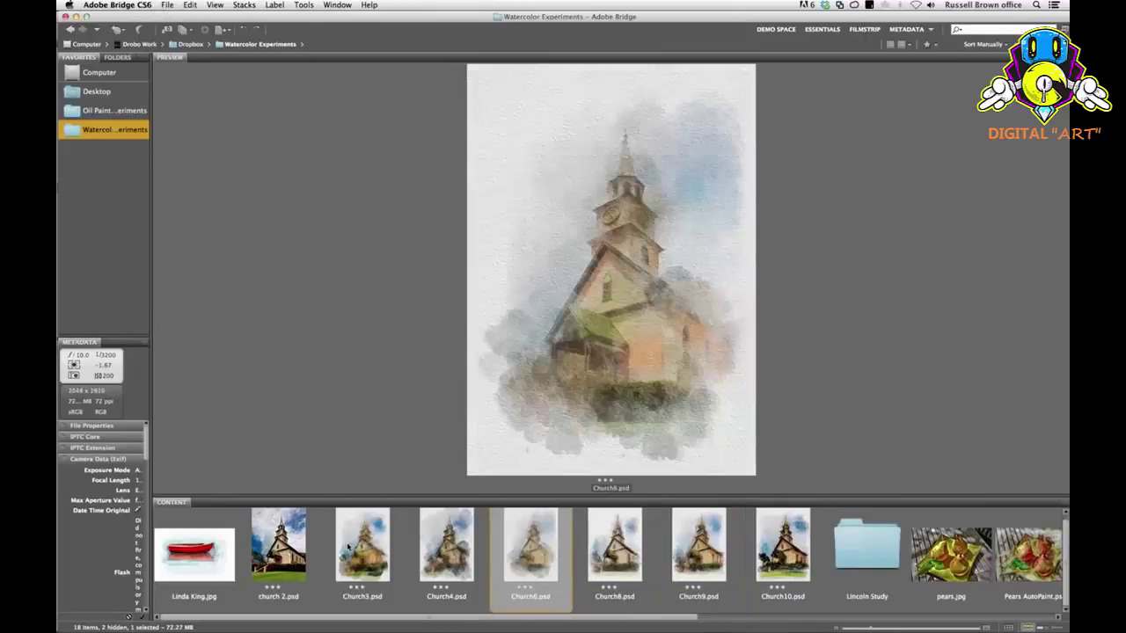
pyautogui.press('Left')
pyautogui.press('Right')
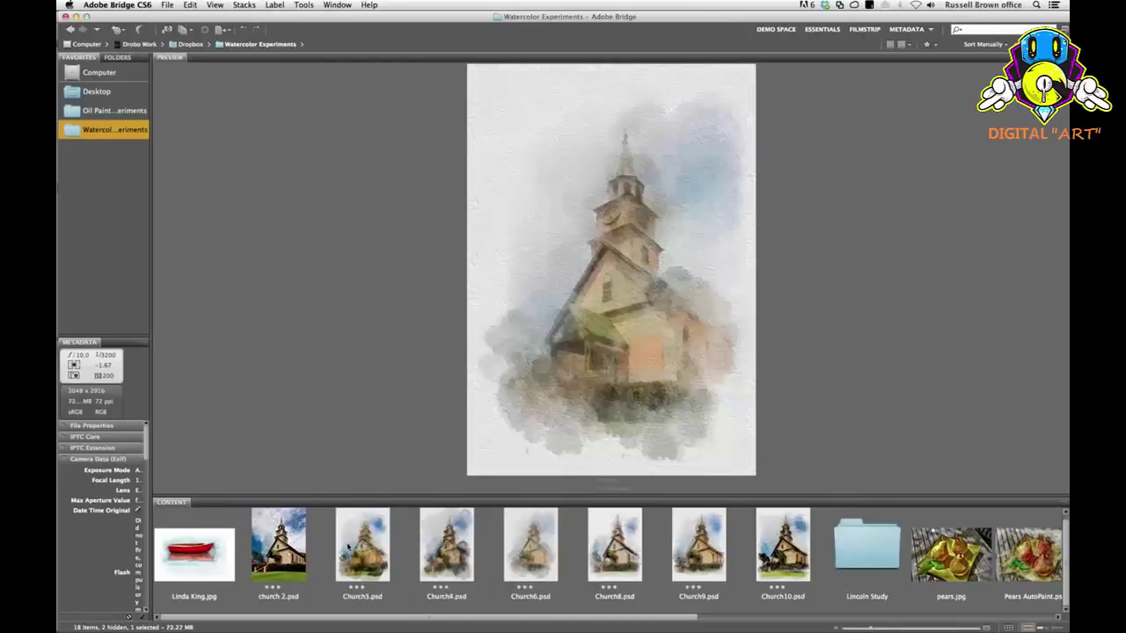
pyautogui.press('Right')
pyautogui.press('Left')
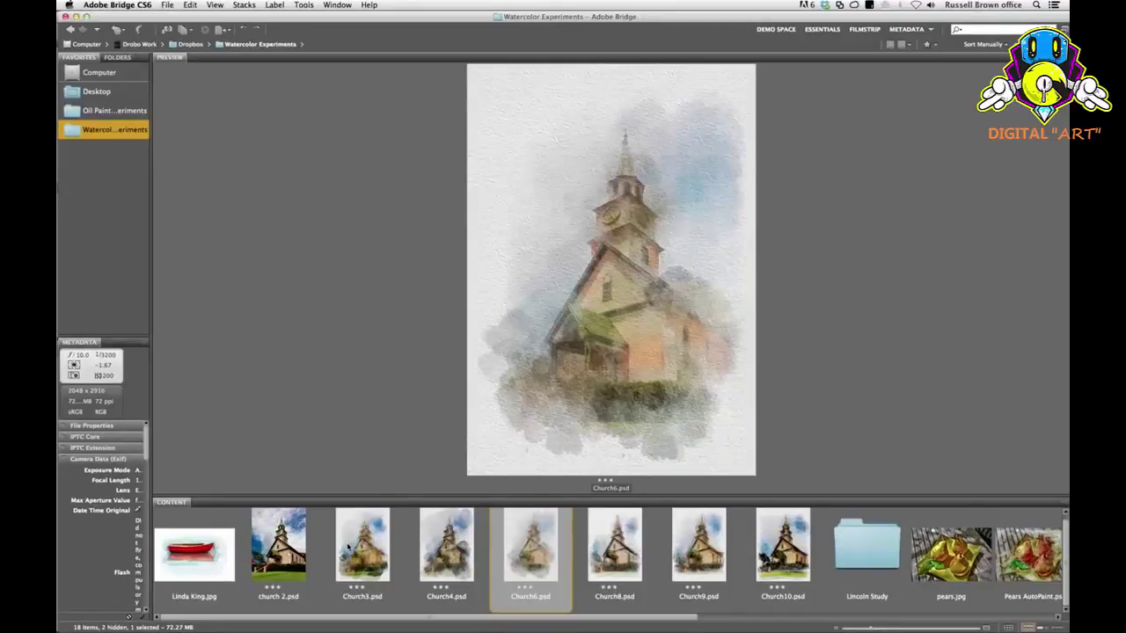
pyautogui.press('Left')
pyautogui.press('Left')
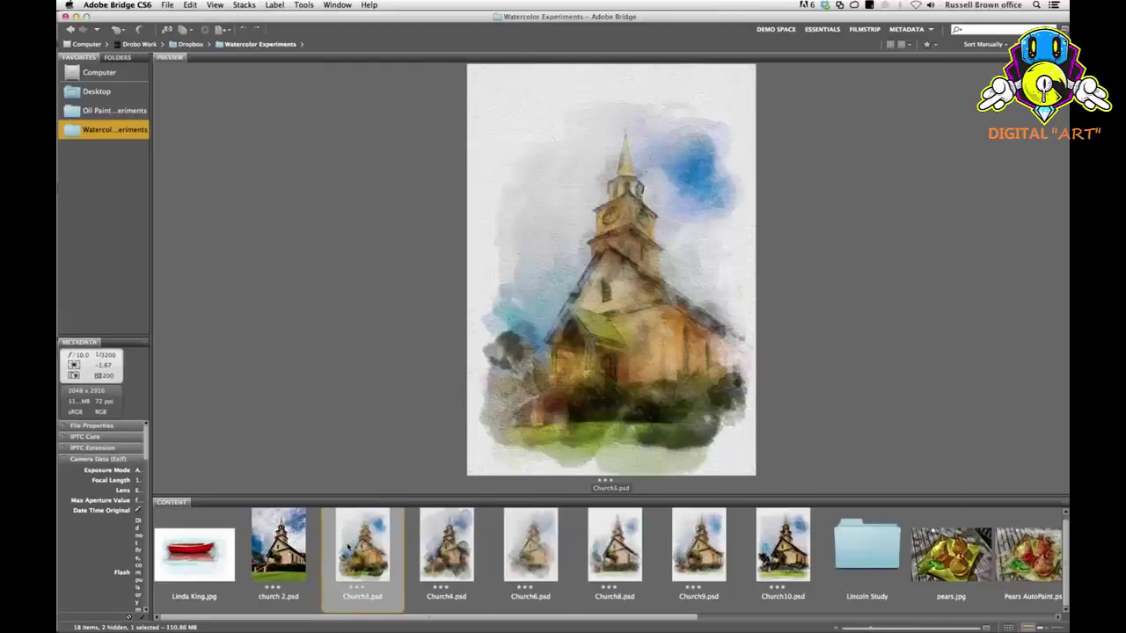
# Step: Compare Church4.psd with Church3.psd, and preview the original church 2.psd photo and the red boat painting
pyautogui.press('Right')
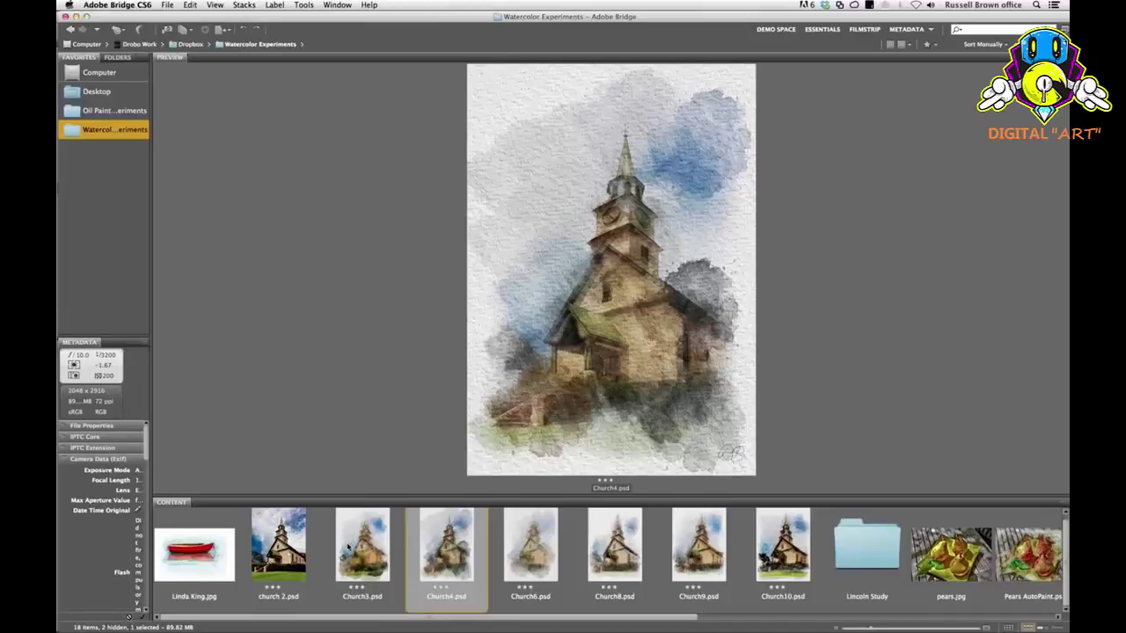
pyautogui.press('Left')
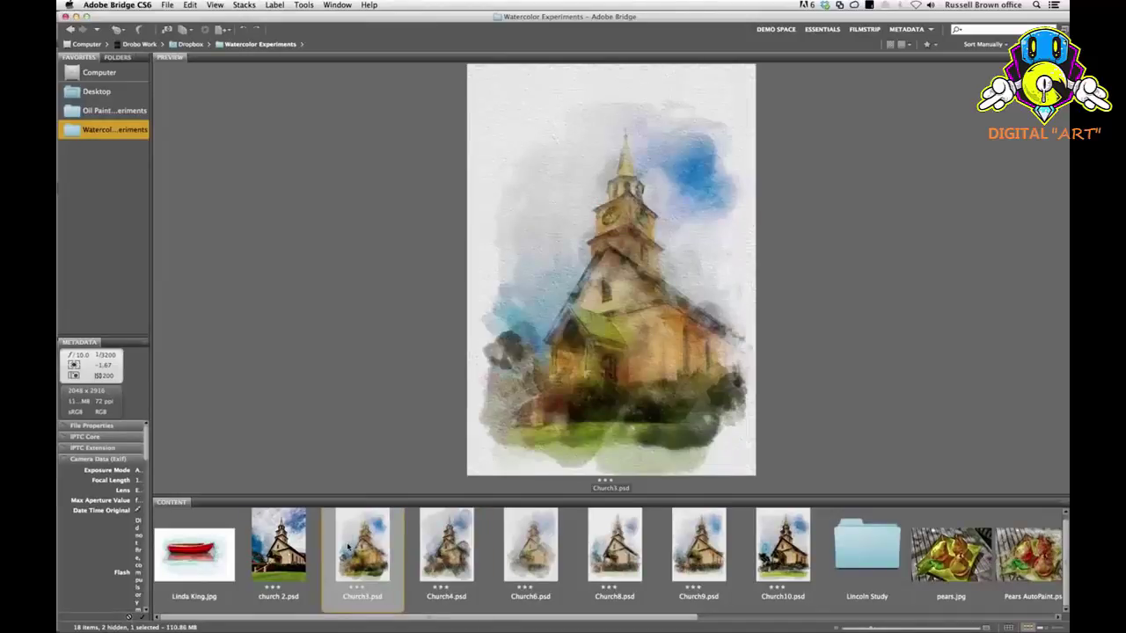
pyautogui.press('Left')
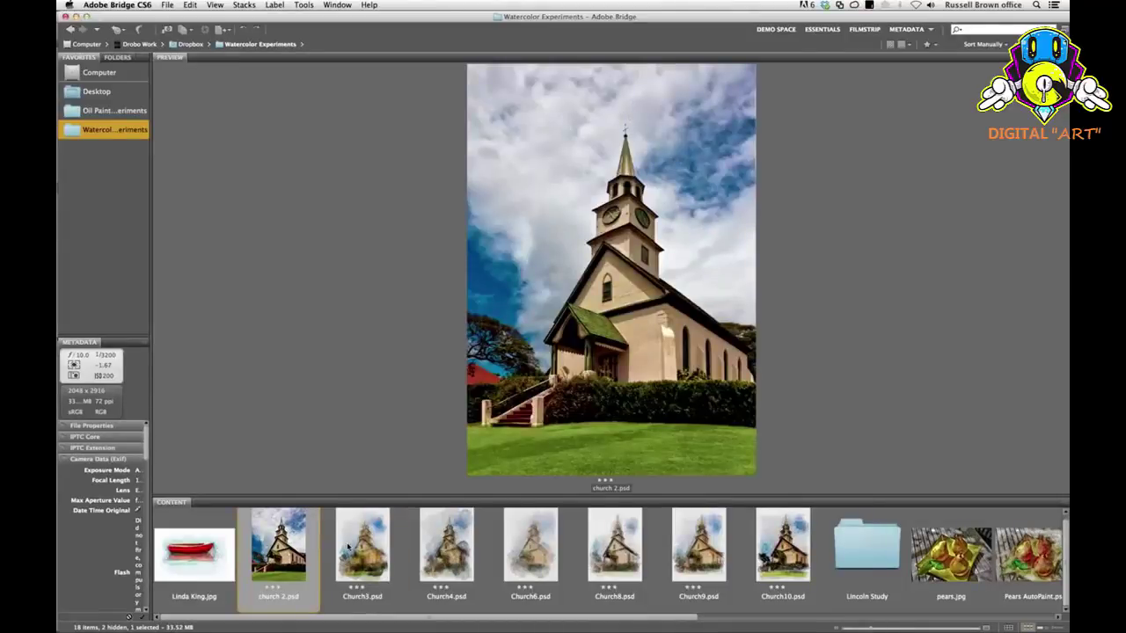
pyautogui.press('Left')
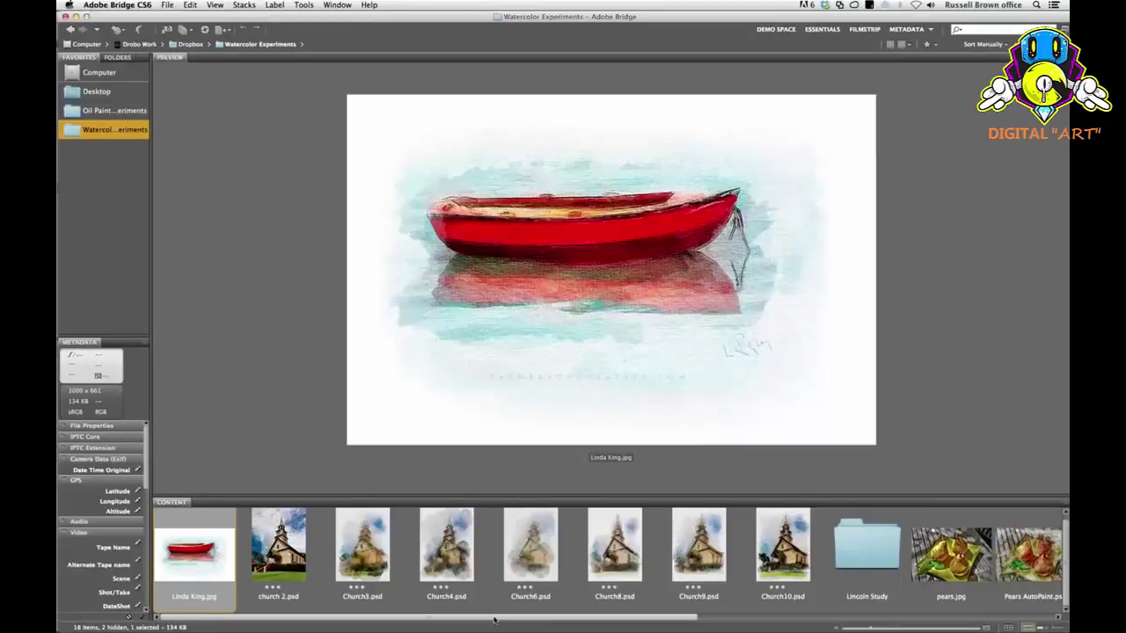
pyautogui.moveTo(494, 620)
pyautogui.mouseDown()
pyautogui.moveTo(739, 628)
pyautogui.moveTo(492, 628)
pyautogui.mouseUp()
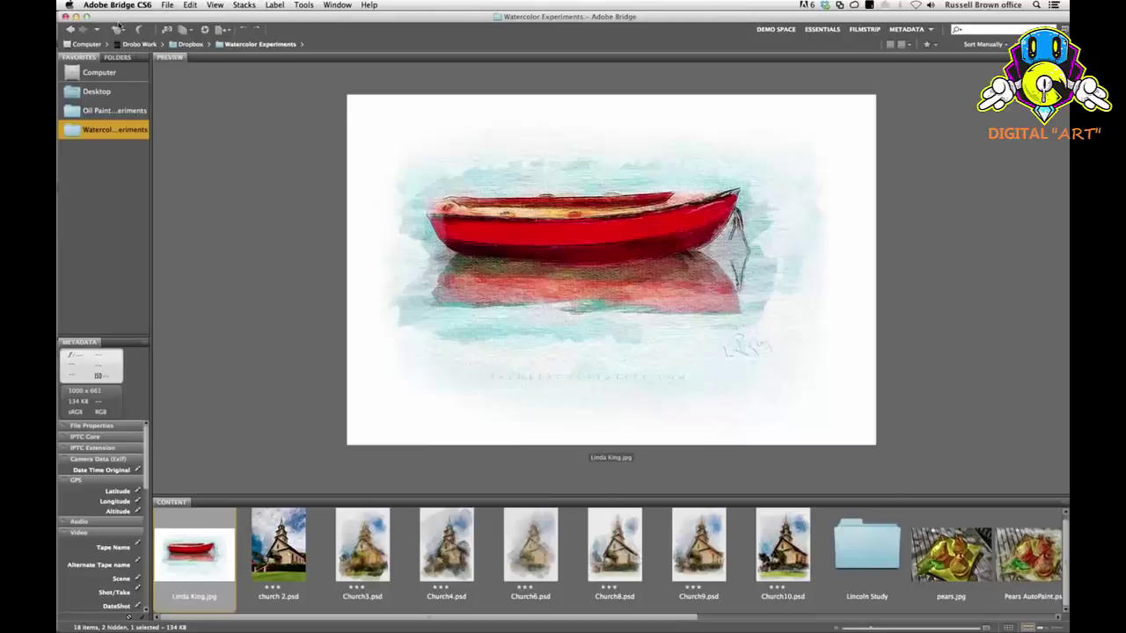
# Step: Return to Photoshop, put away the Painting Assistant, and open Adobe Exchange
pyautogui.click(117, 29)
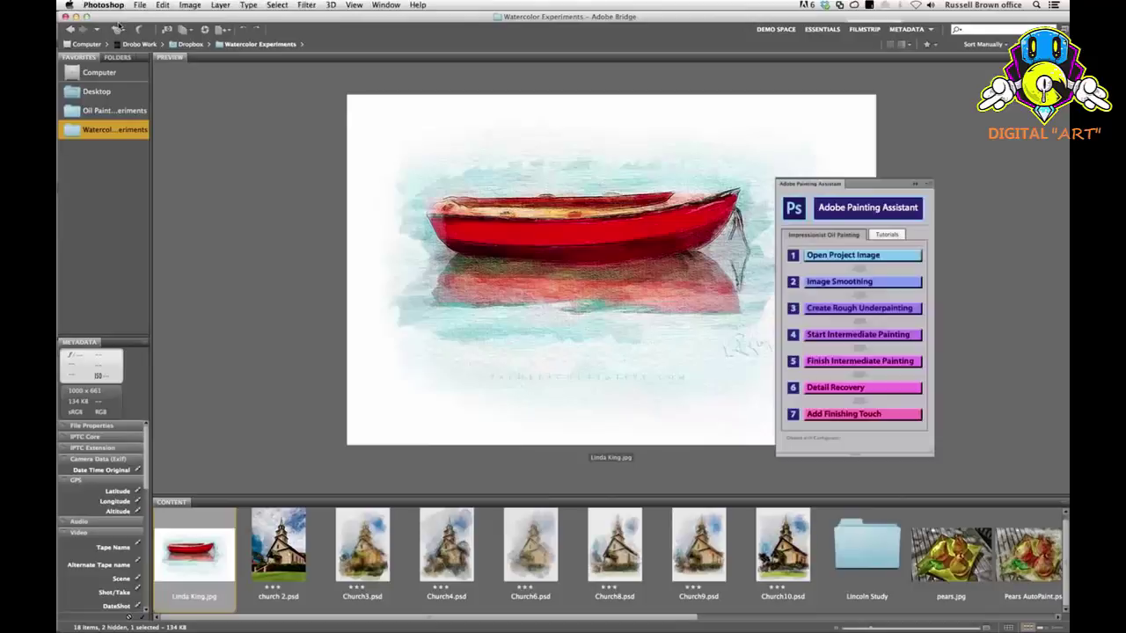
pyautogui.click(947, 195)
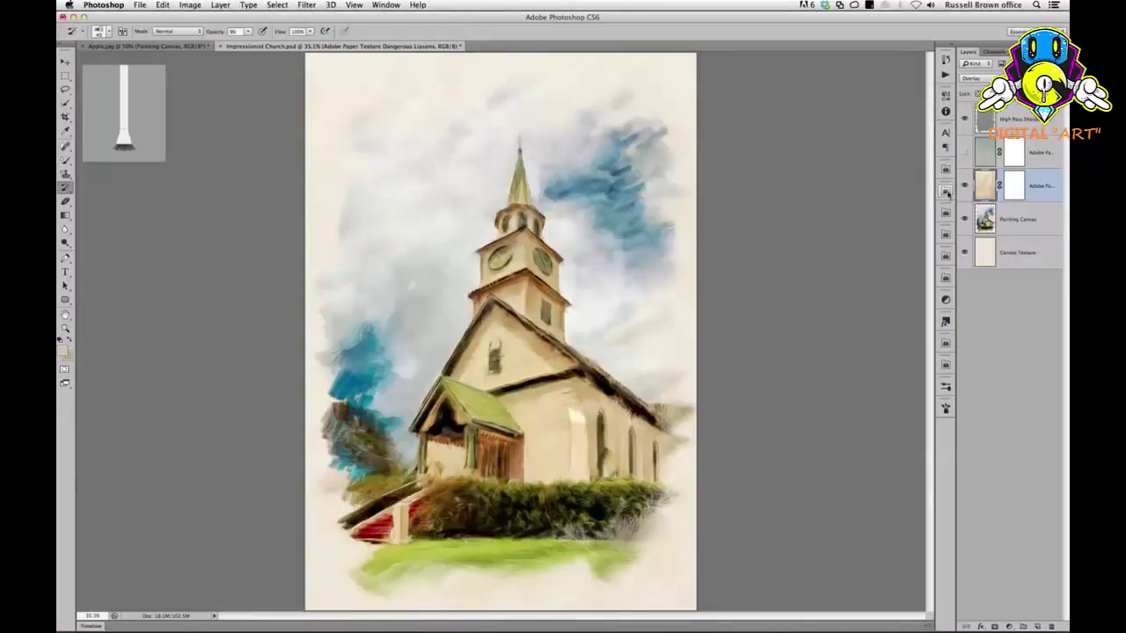
pyautogui.click(946, 168)
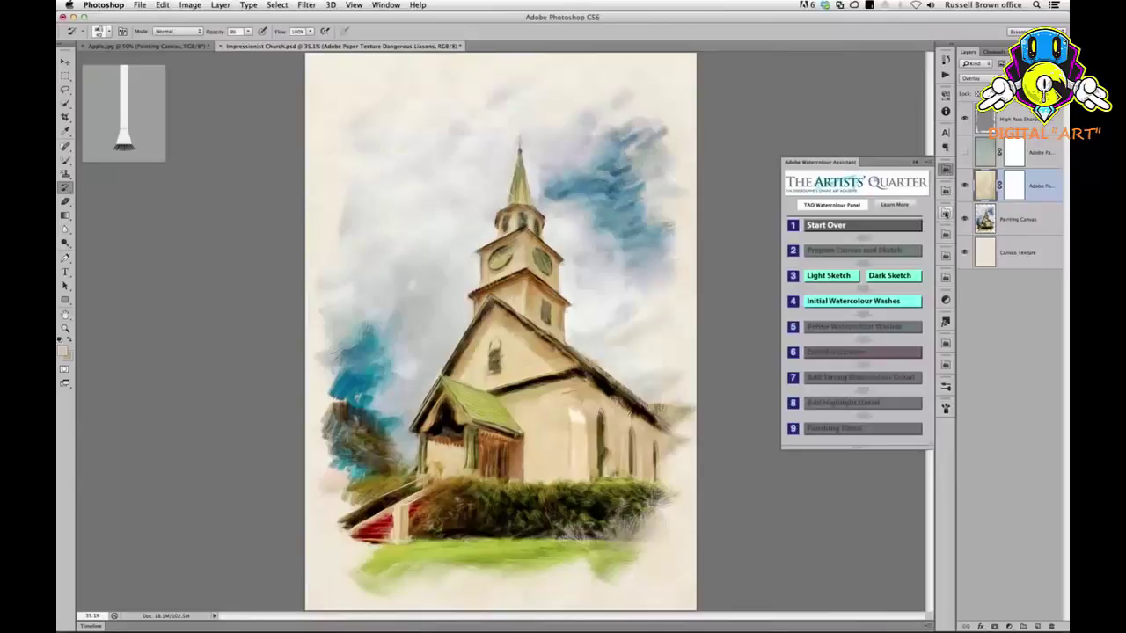
pyautogui.click(946, 211)
pyautogui.click(946, 234)
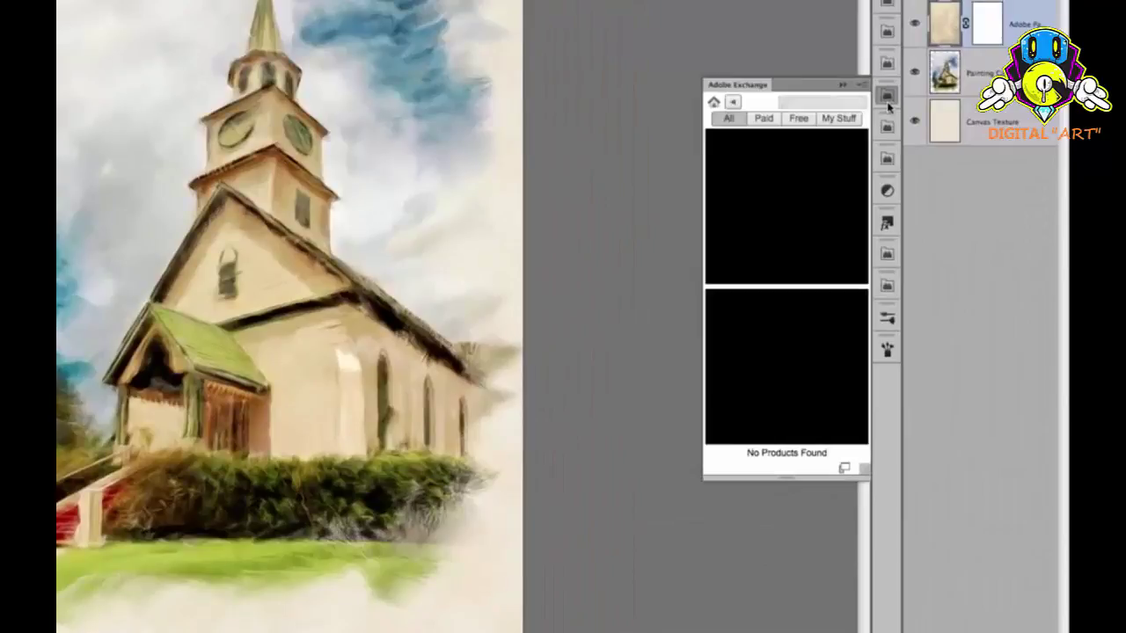
# Step: Show the free extensions in Adobe Exchange and search them for "paint"
pyautogui.click(855, 80)
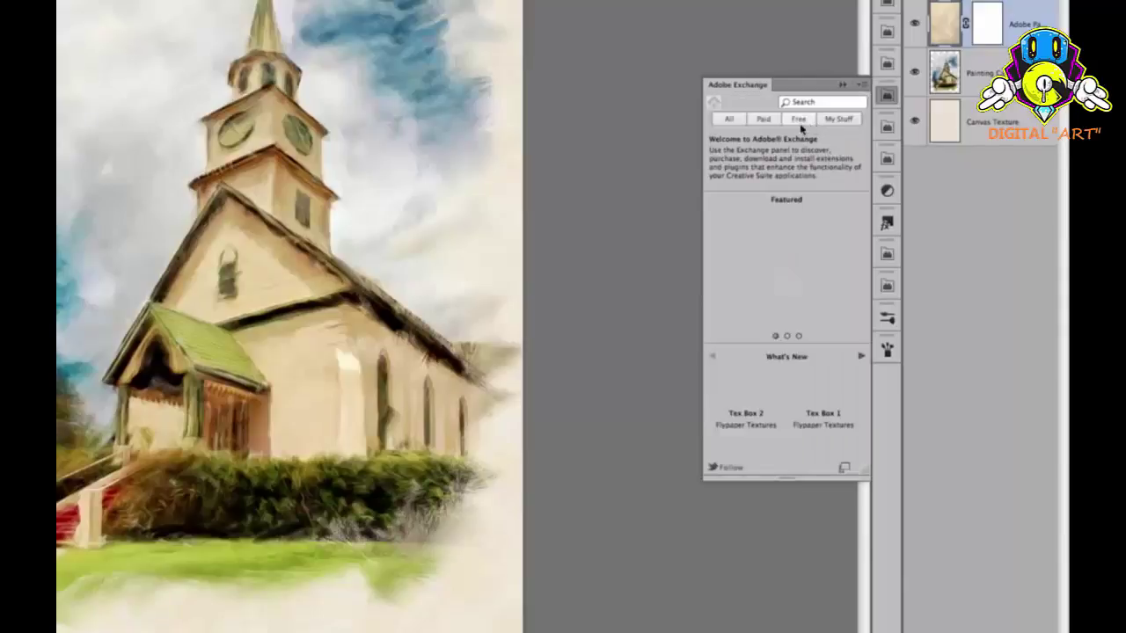
pyautogui.click(795, 118)
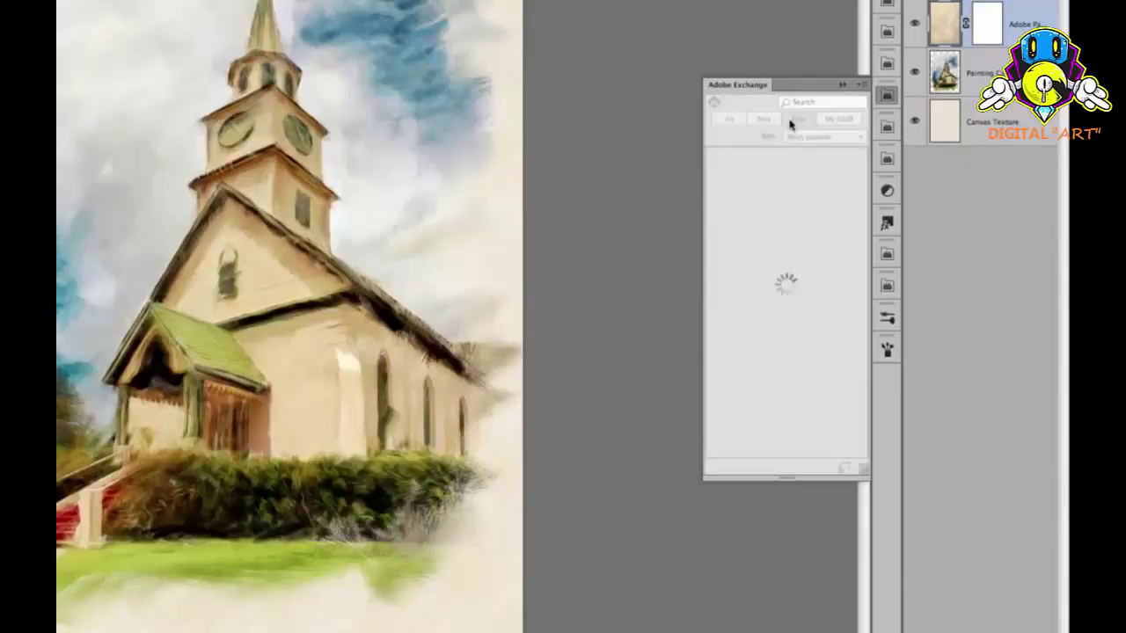
pyautogui.click(815, 103)
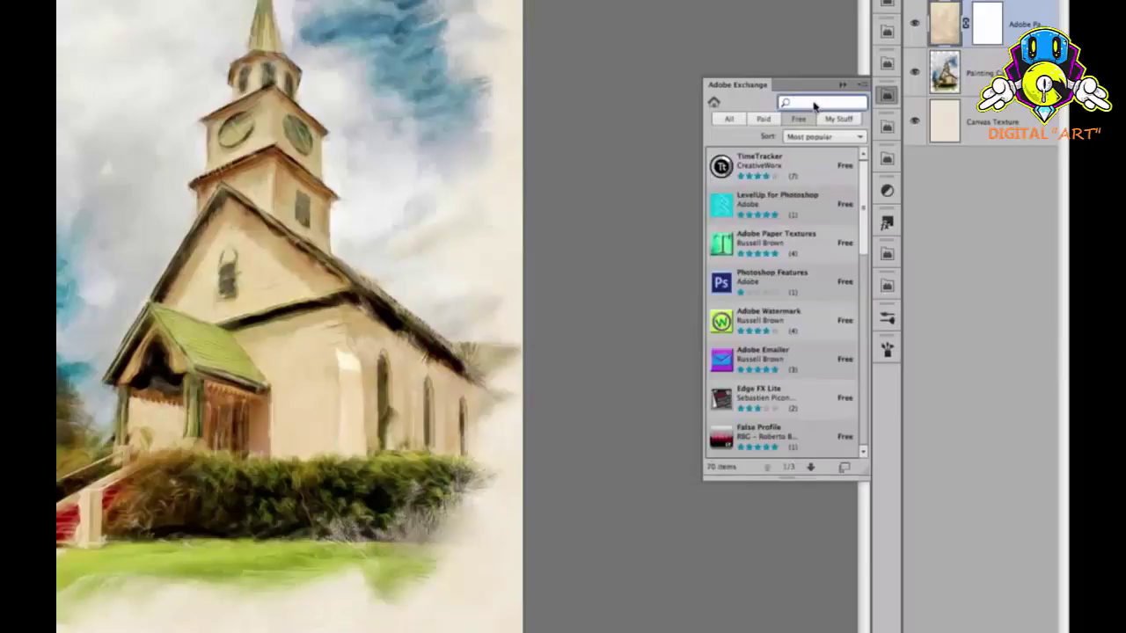
pyautogui.write('paint')
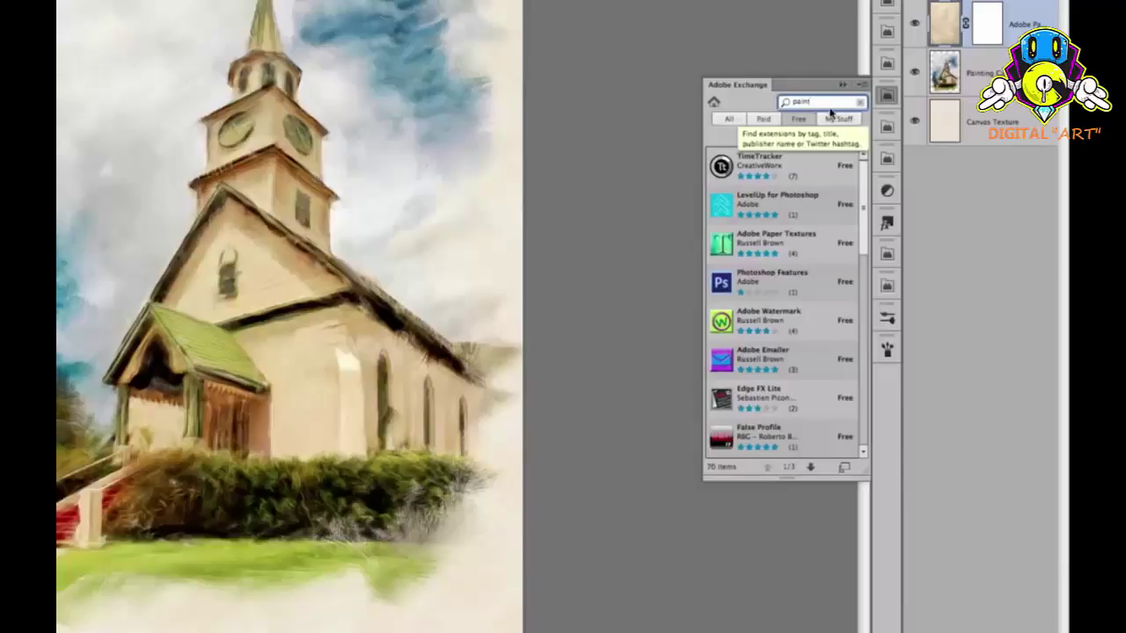
pyautogui.press('Return')
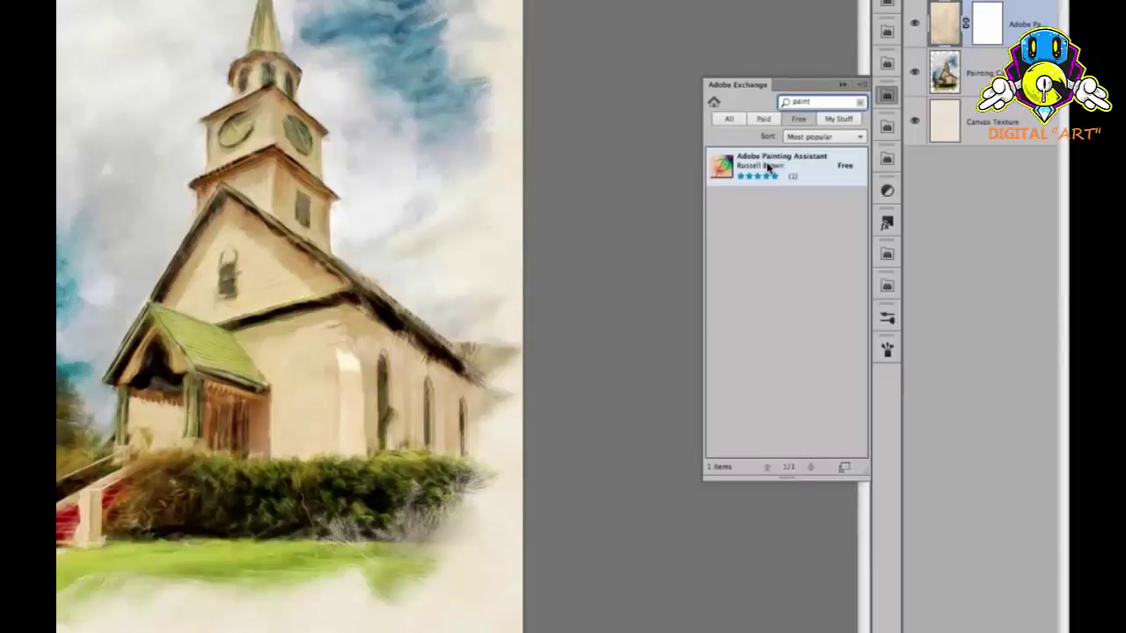
# Step: Install the free Adobe Painting Assistant extension, accepting its disclaimer, replacing the conflicting installed copy and allowing the unverified publisher
pyautogui.click(768, 167)
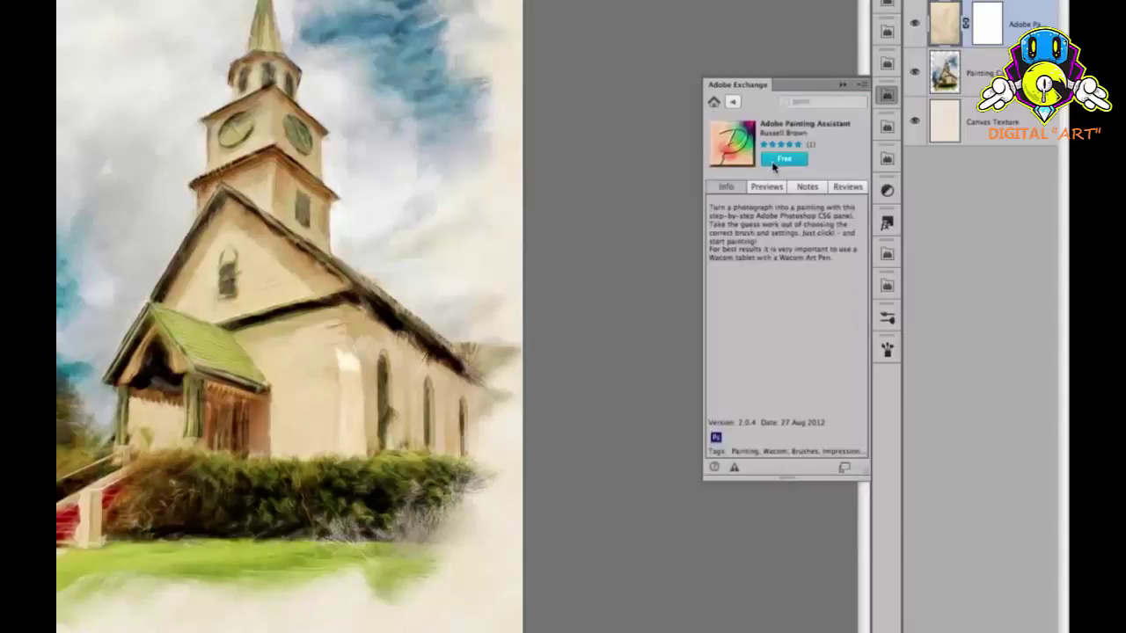
pyautogui.click(785, 160)
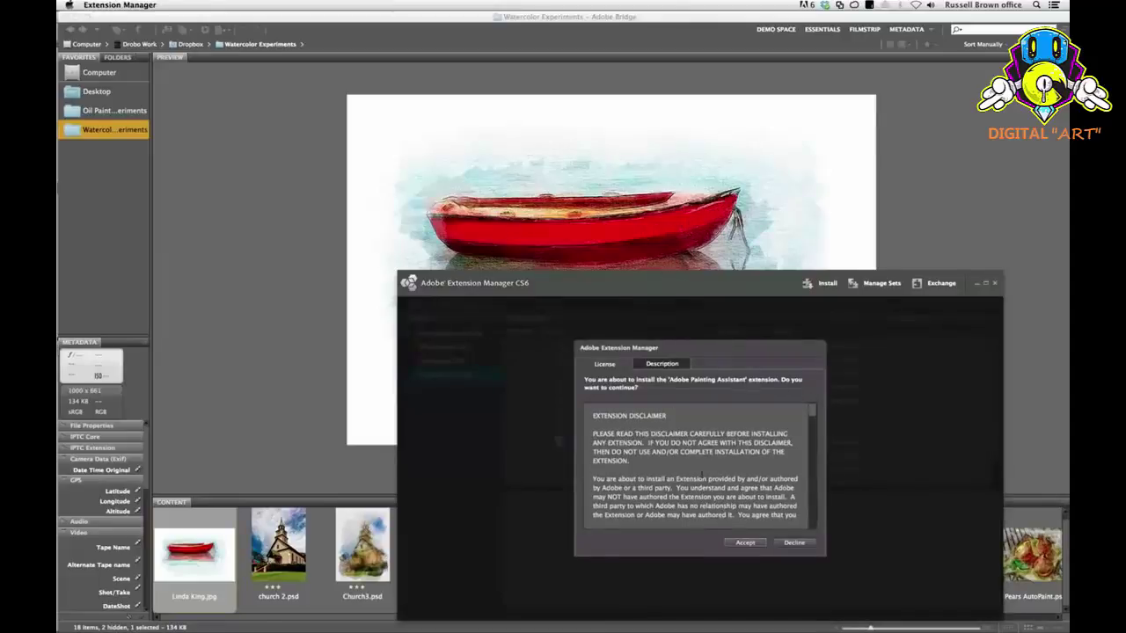
pyautogui.click(746, 542)
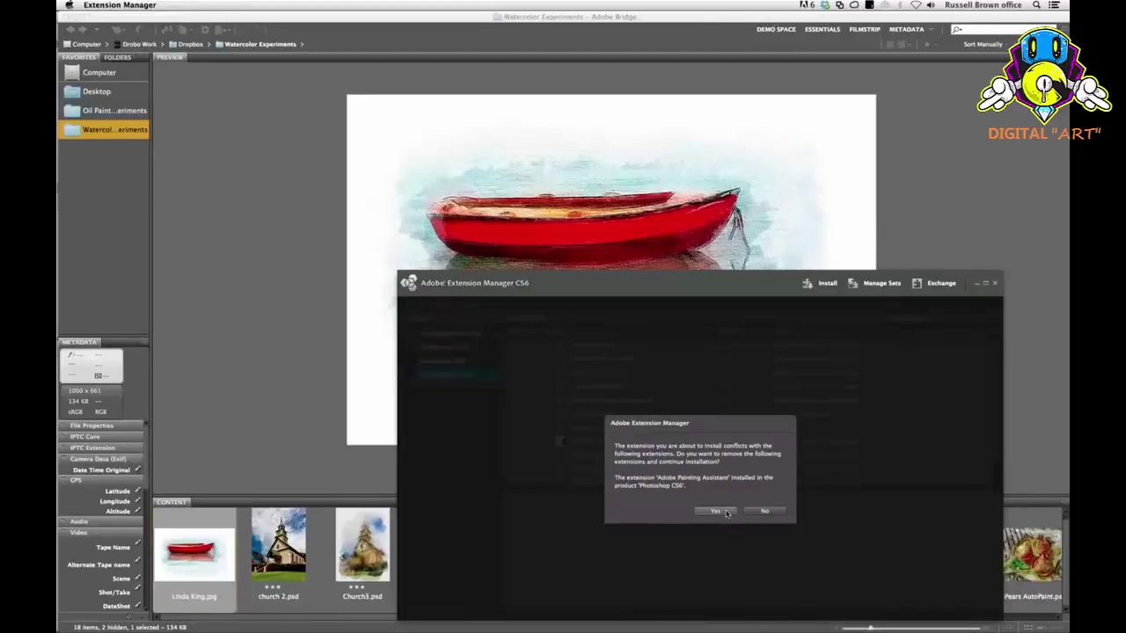
pyautogui.click(726, 512)
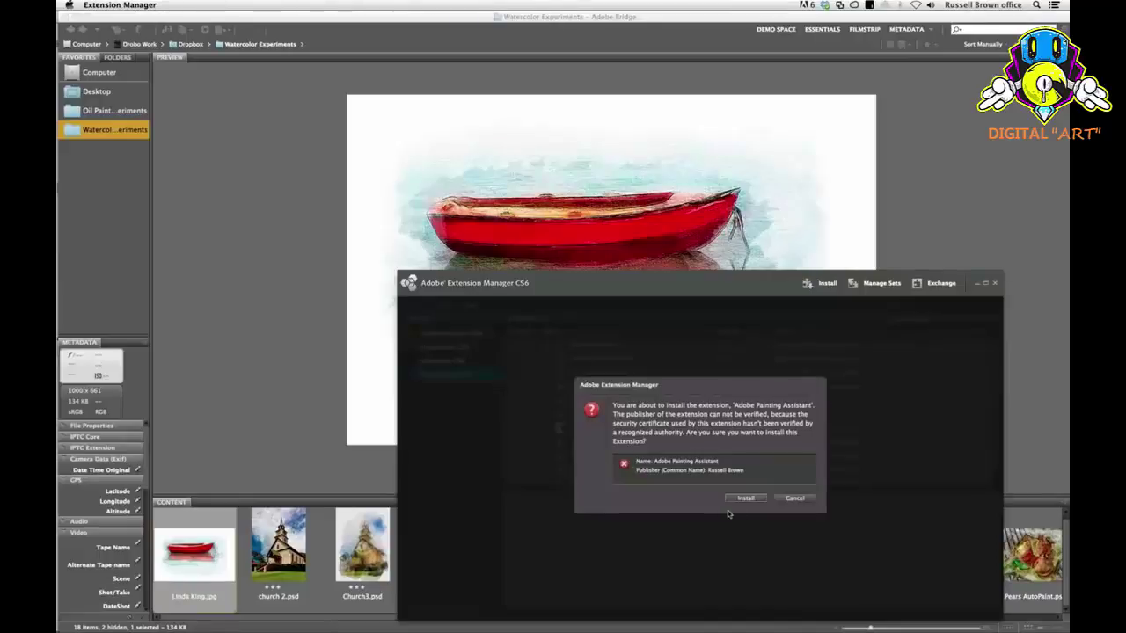
pyautogui.click(747, 498)
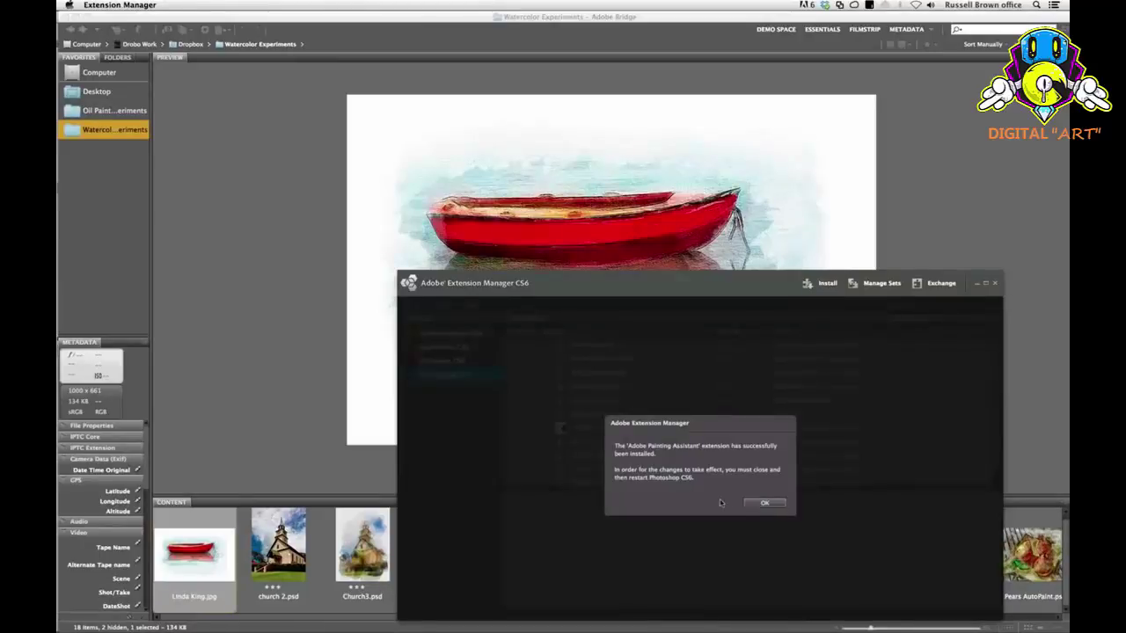
pyautogui.click(778, 505)
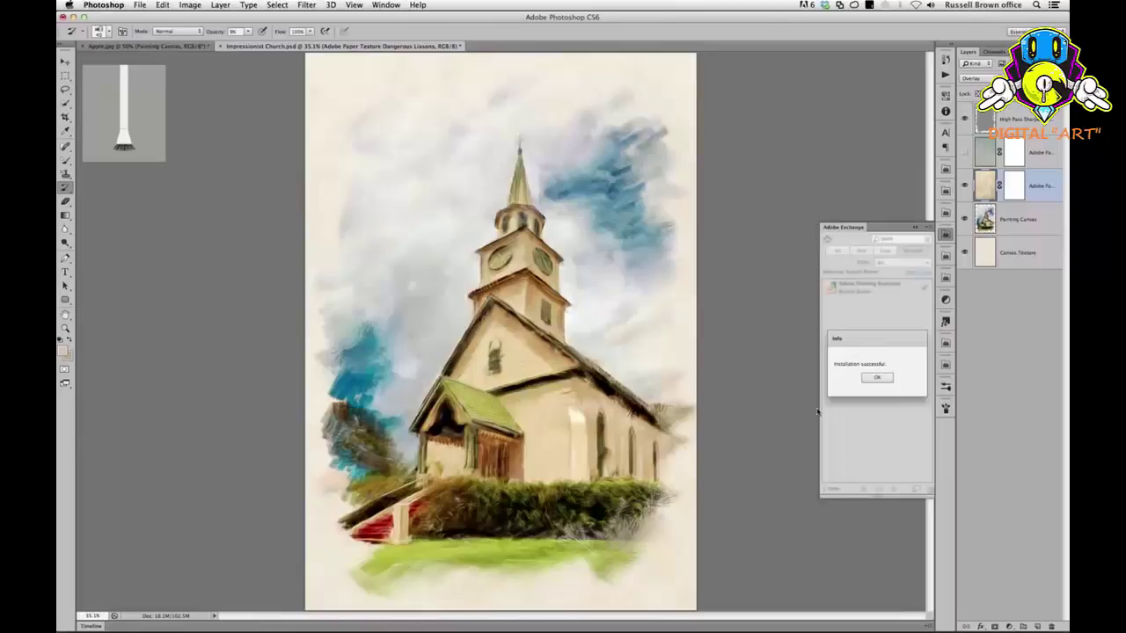
# Step: Check the available Photoshop extensions for Adobe Painting Assistant and dismiss the installation notice in Adobe Exchange
pyautogui.click(381, 5)
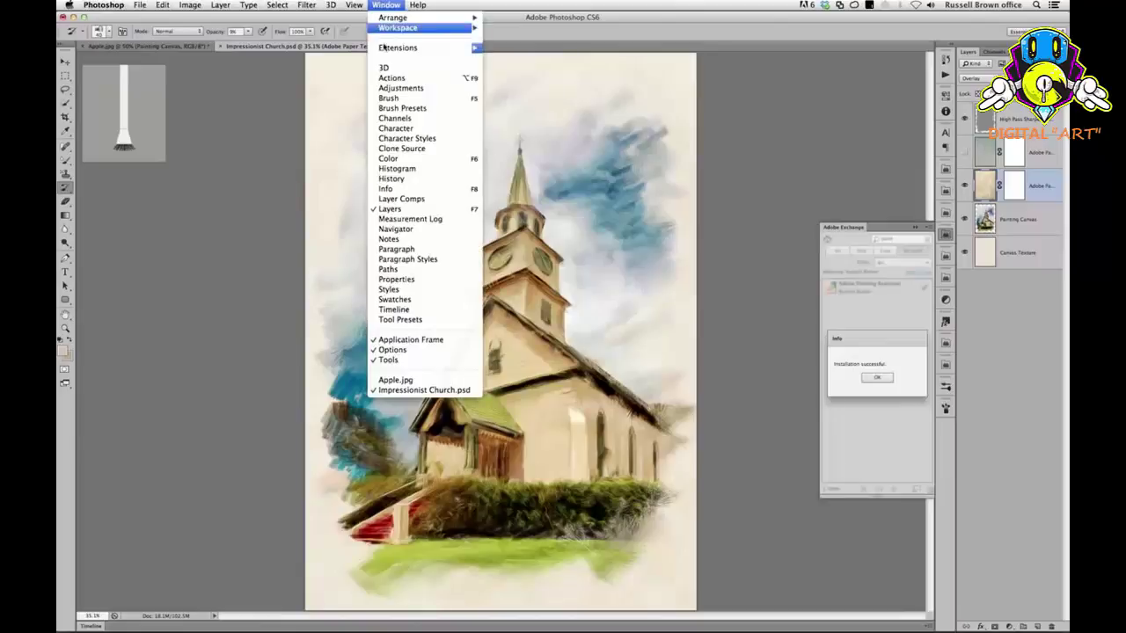
pyautogui.moveTo(382, 48)
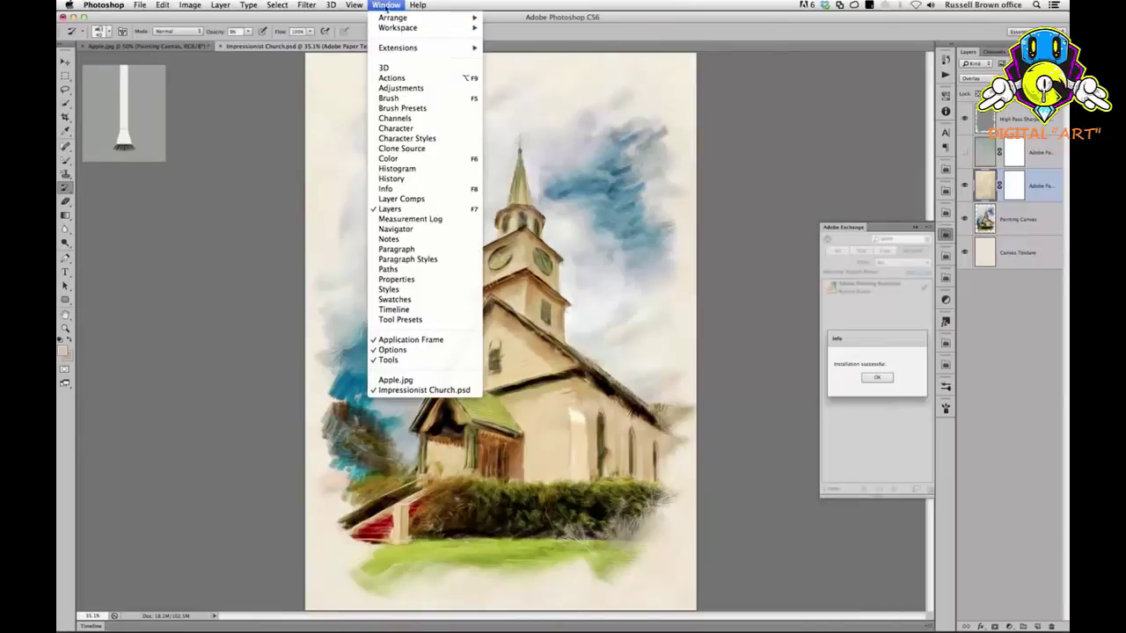
pyautogui.click(385, 5)
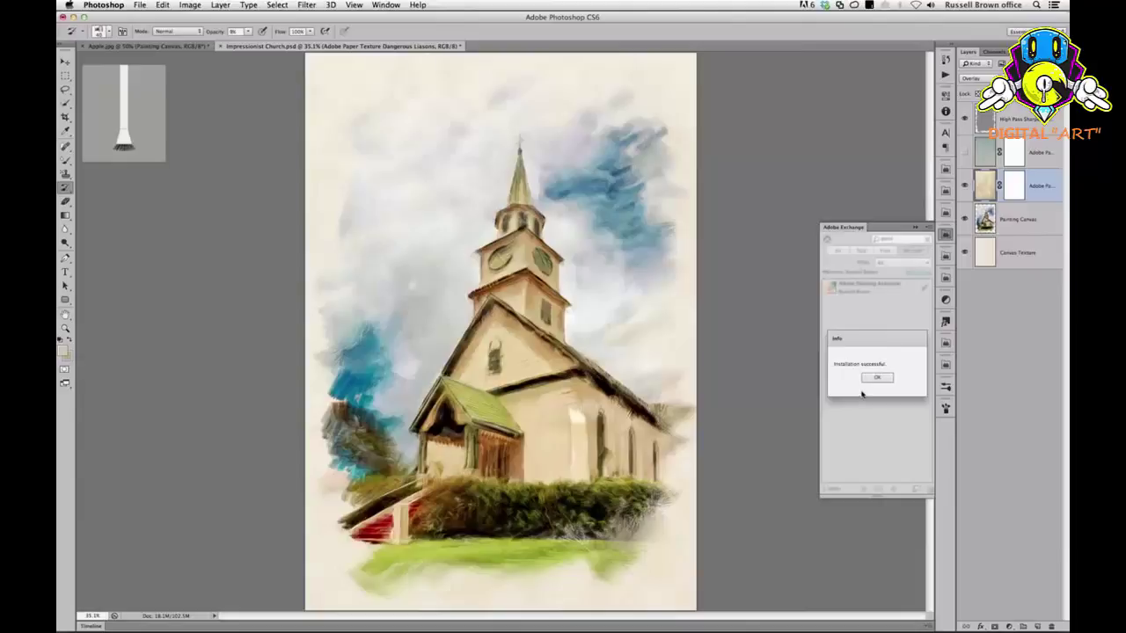
pyautogui.click(389, 4)
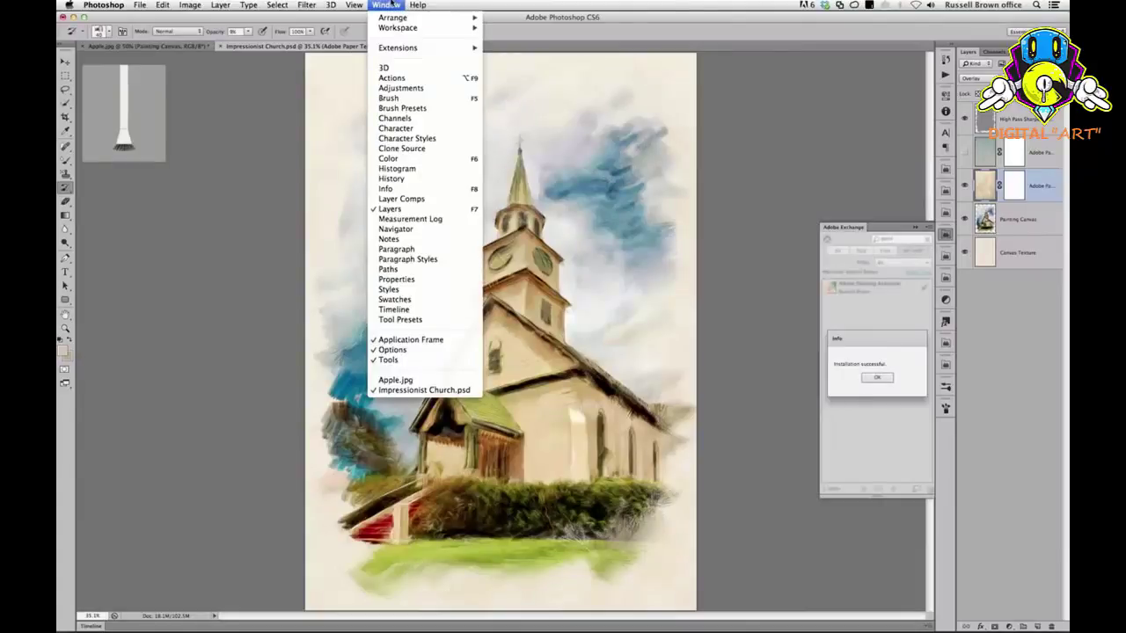
pyautogui.moveTo(384, 51)
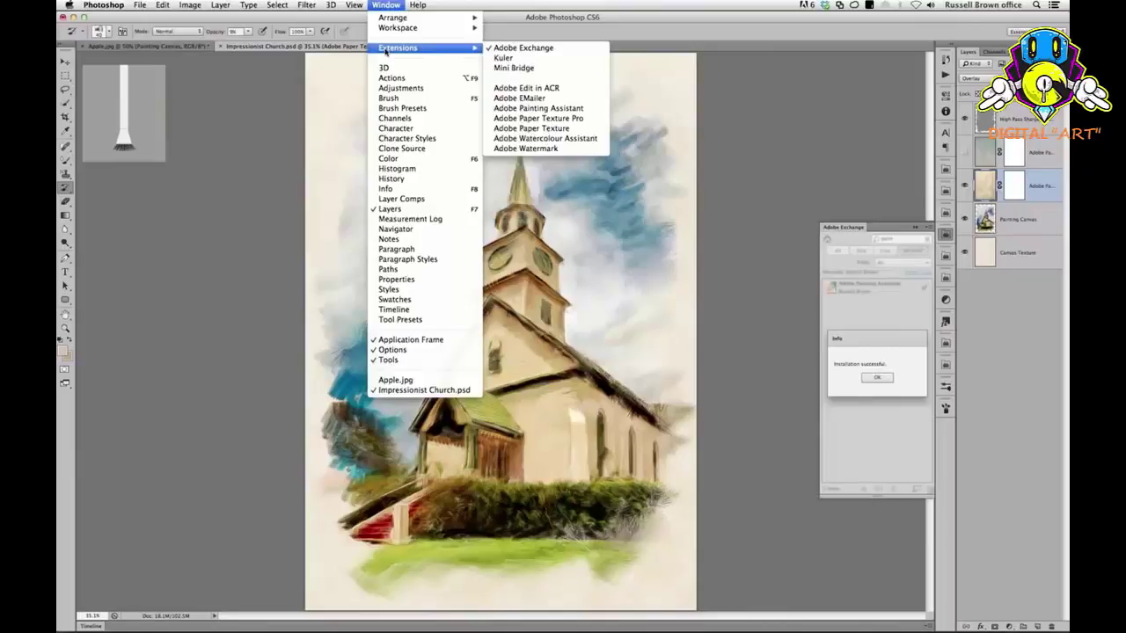
pyautogui.click(390, 4)
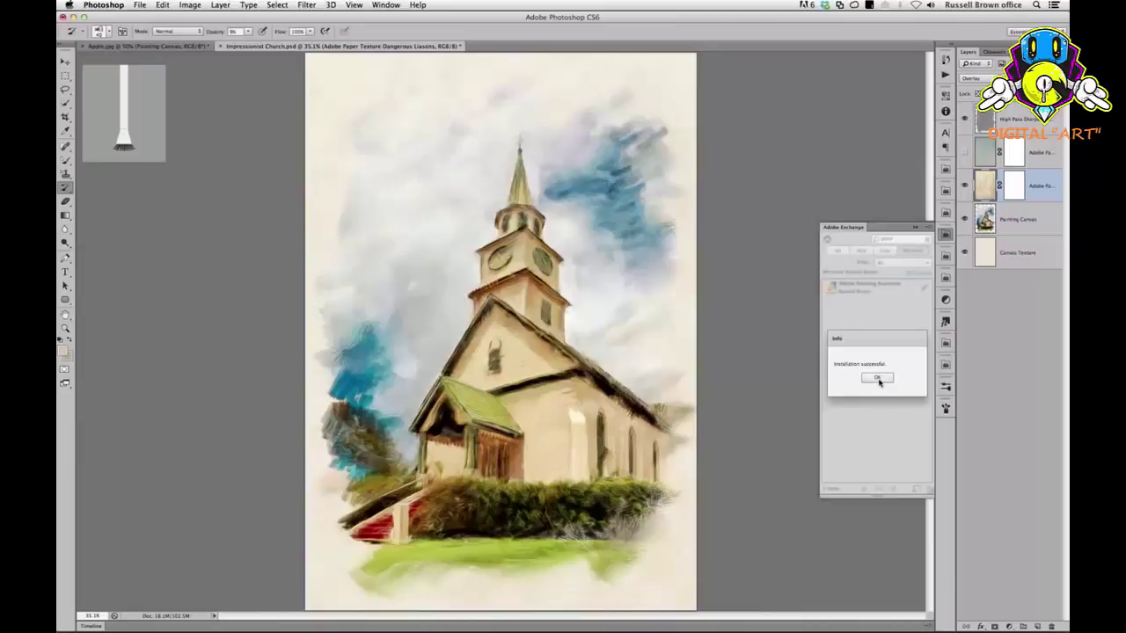
pyautogui.click(878, 379)
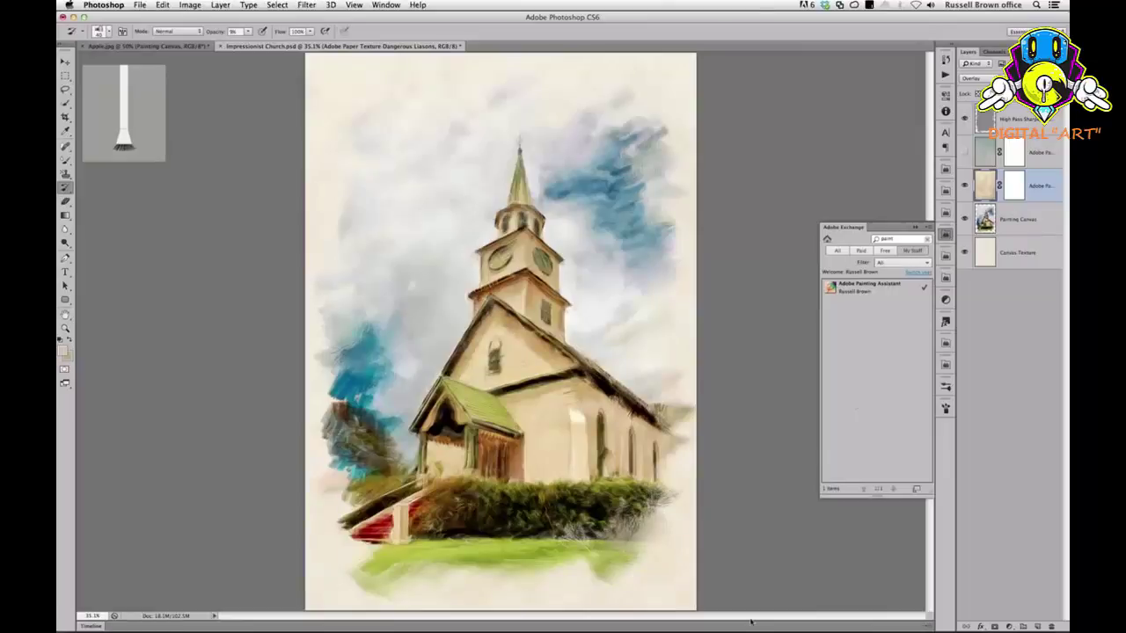
# Step: Switch to Adobe Extension Manager CS6 to view the Photoshop CS6 extensions and move its window slightly higher
pyautogui.moveTo(743, 624)
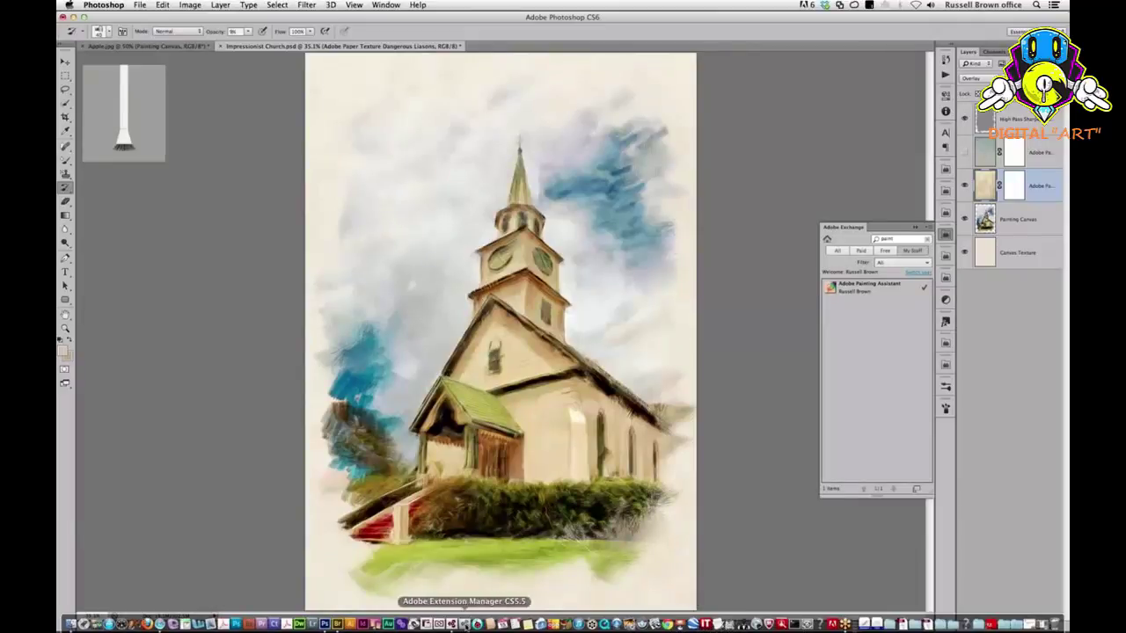
pyautogui.click(451, 623)
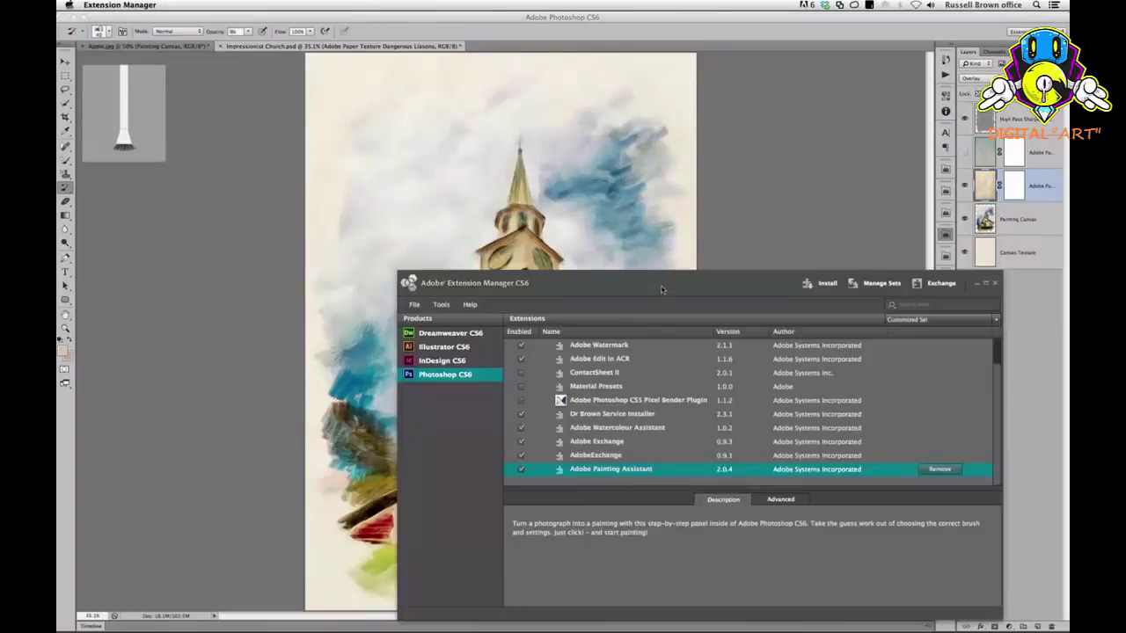
pyautogui.moveTo(659, 273); pyautogui.dragTo(656, 262)
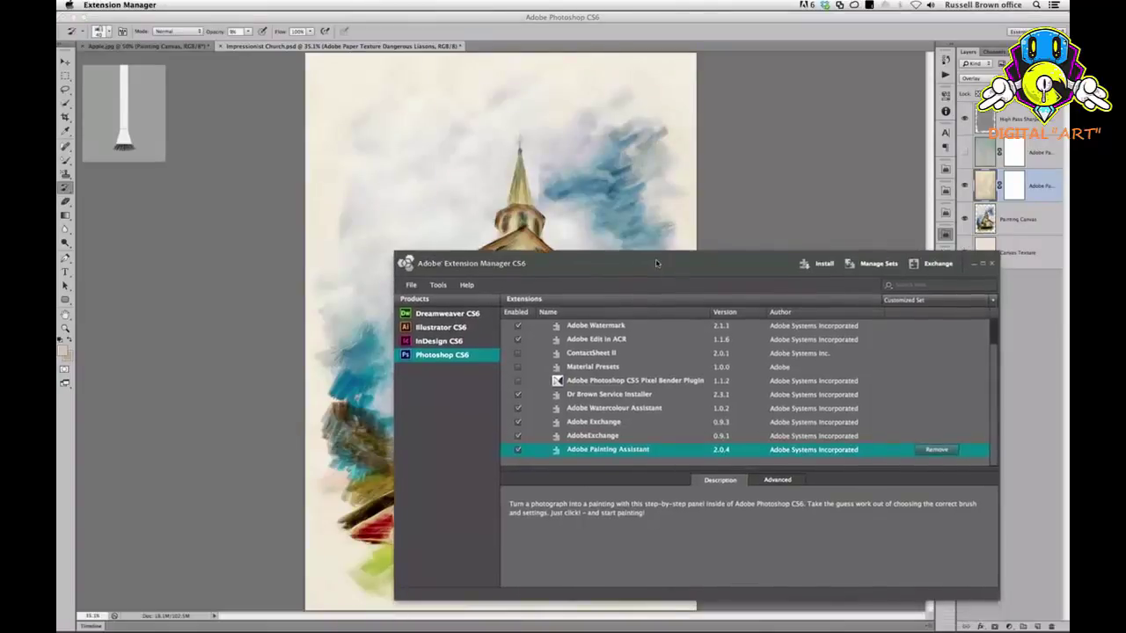